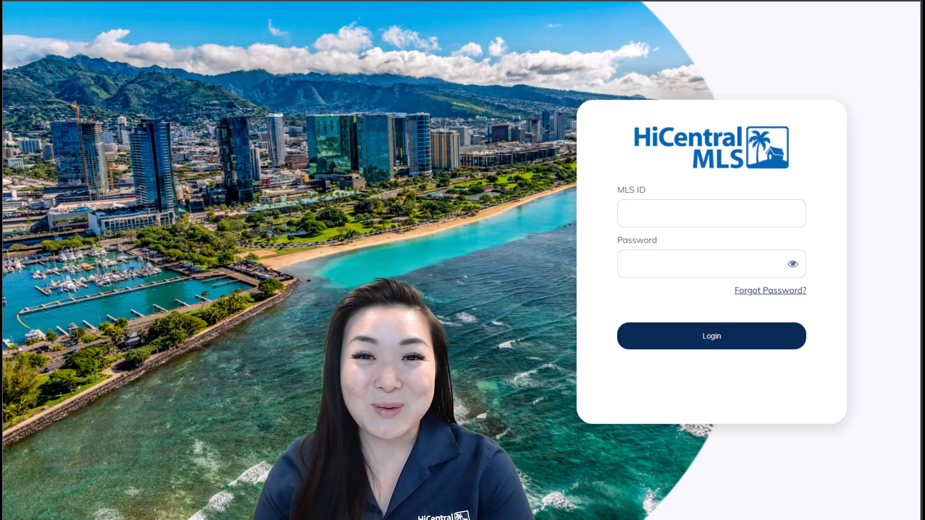
# - Open the residential Detail search form and look through its criteria fields
pyautogui.click(644, 217)
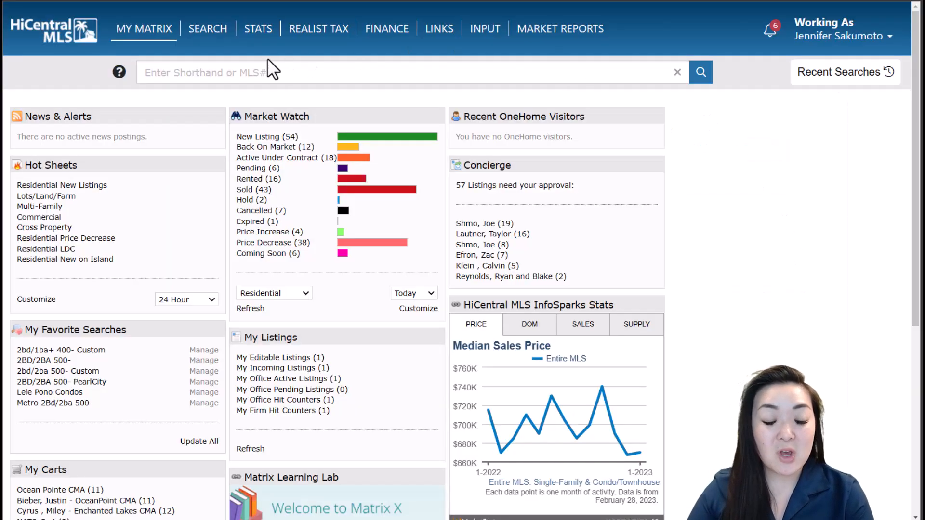
pyautogui.moveTo(216, 32)
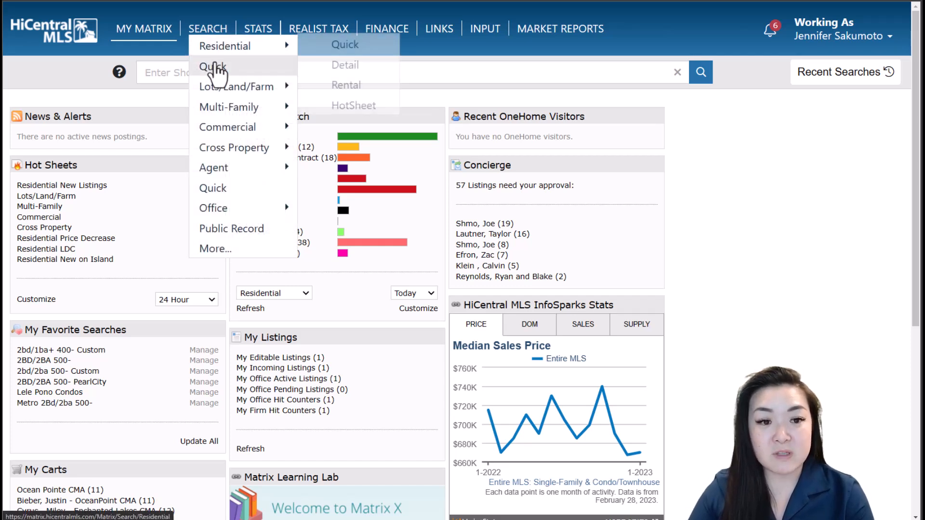
pyautogui.moveTo(235, 45)
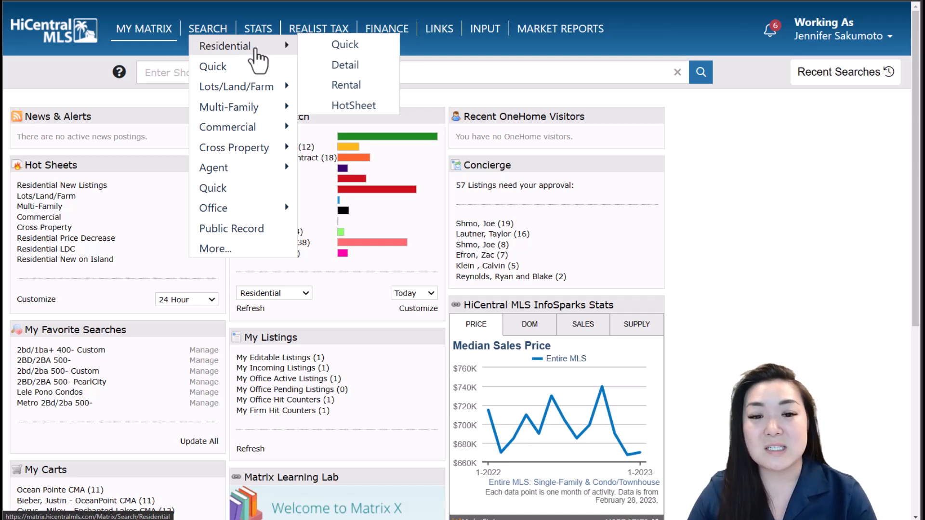
pyautogui.click(332, 70)
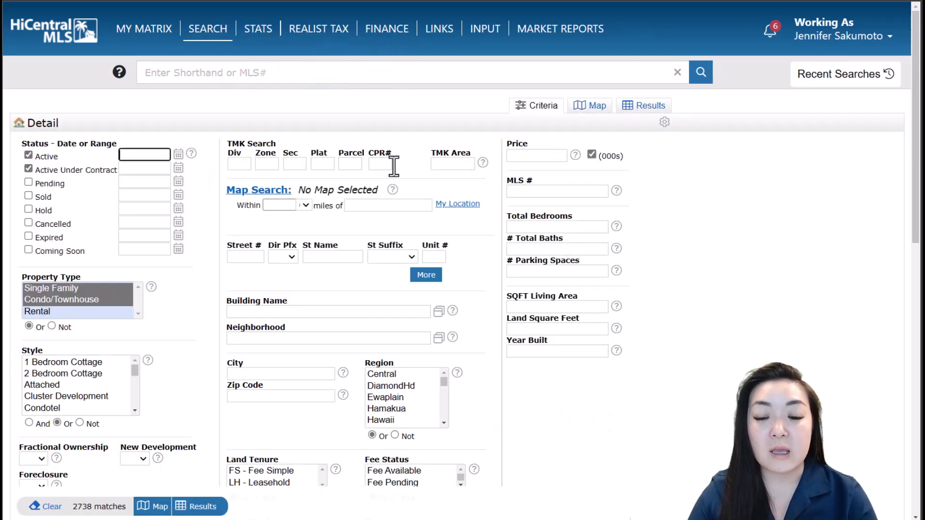
pyautogui.scroll(-2, 394, 166)
pyautogui.scroll(-8, 389, 168)
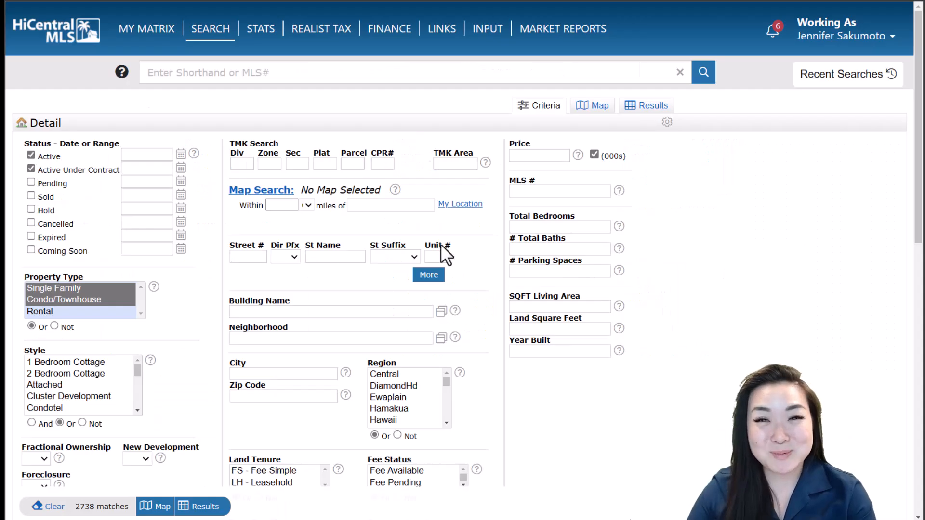
# - Open the residential Quick search form and start adding additional fields to it
pyautogui.click(218, 34)
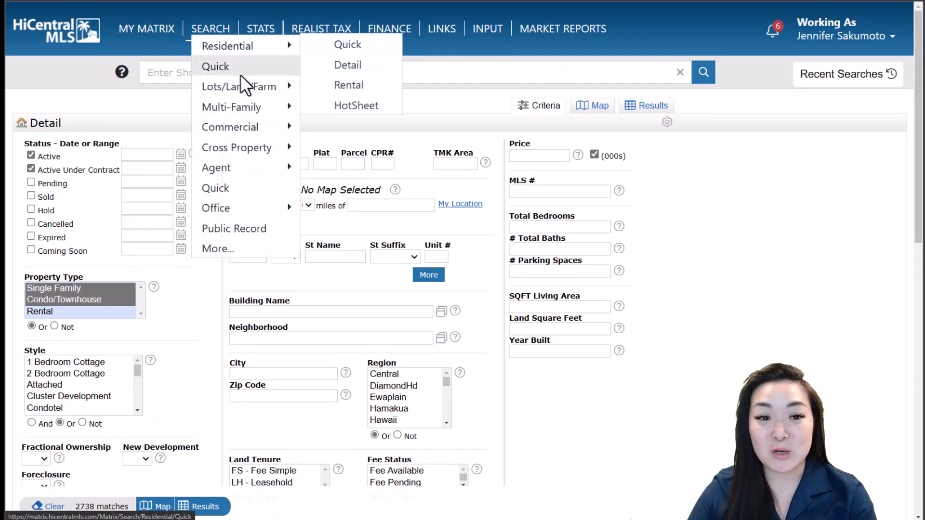
pyautogui.click(244, 70)
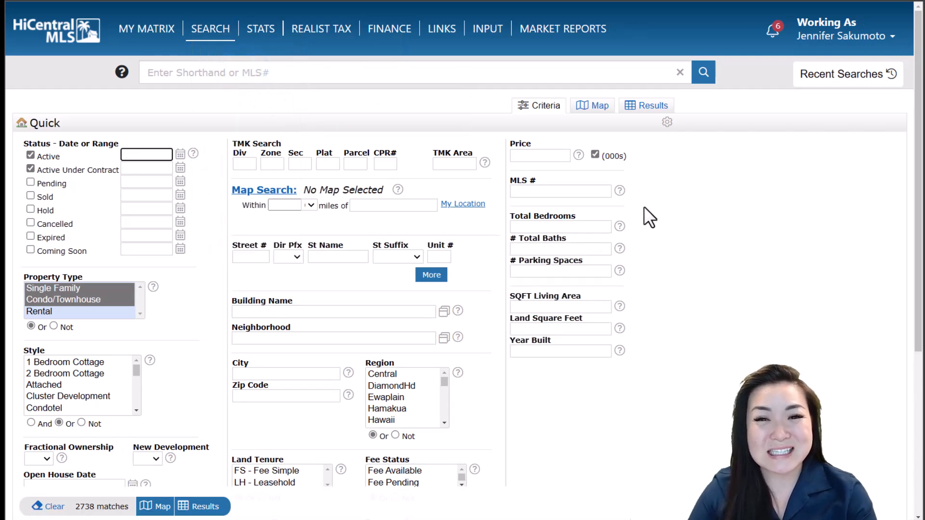
pyautogui.scroll(-5, 643, 210)
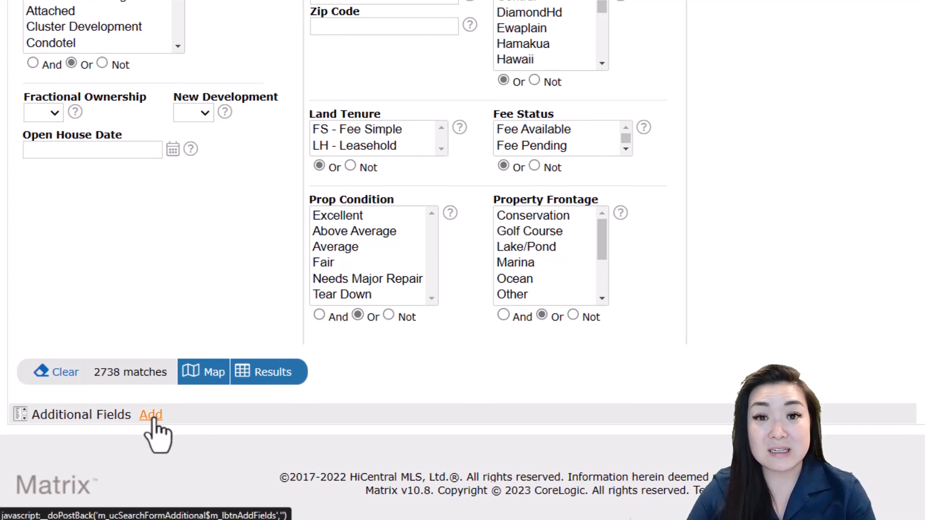
pyautogui.click(150, 415)
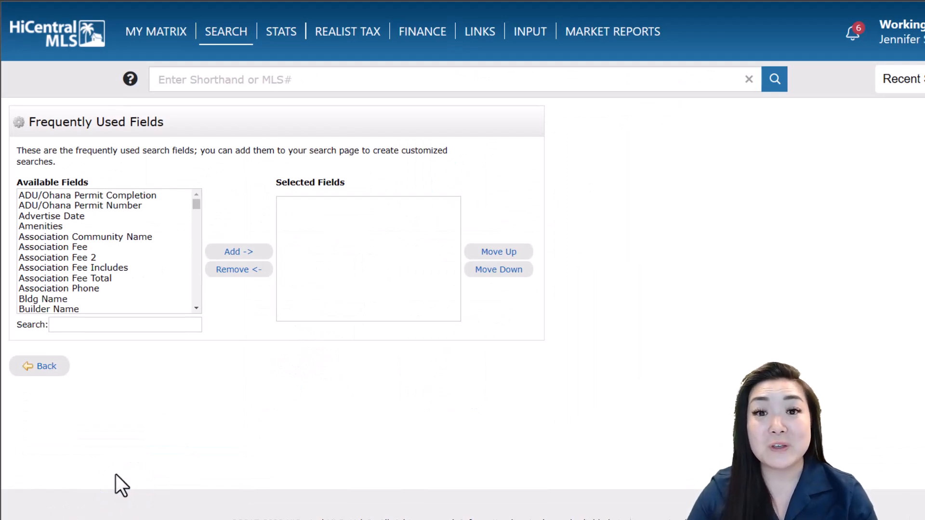
# - Find the Amenities field with "amen", add it to the selected fields and return to the search form
pyautogui.moveTo(195, 203)
pyautogui.mouseDown()
pyautogui.moveTo(195, 220)
pyautogui.moveTo(196, 203)
pyautogui.moveTo(187, 207)
pyautogui.mouseUp()
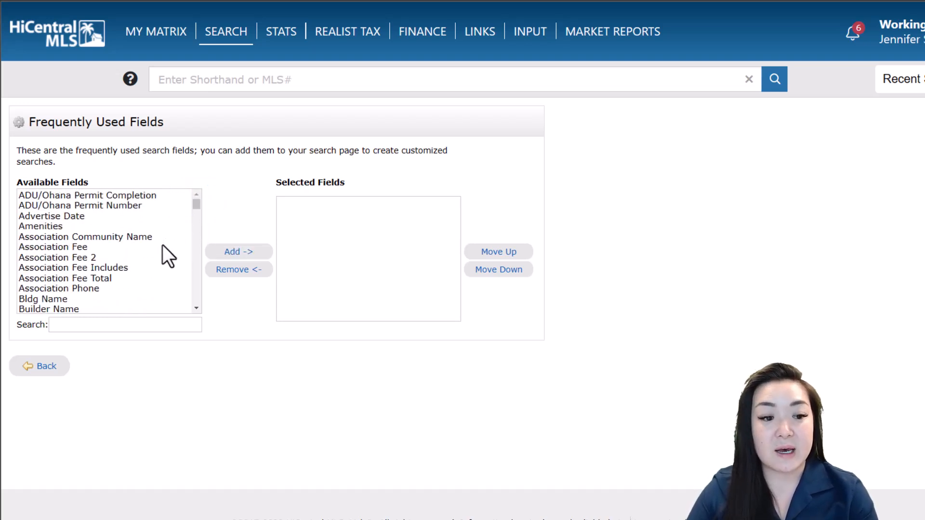
pyautogui.click(148, 325)
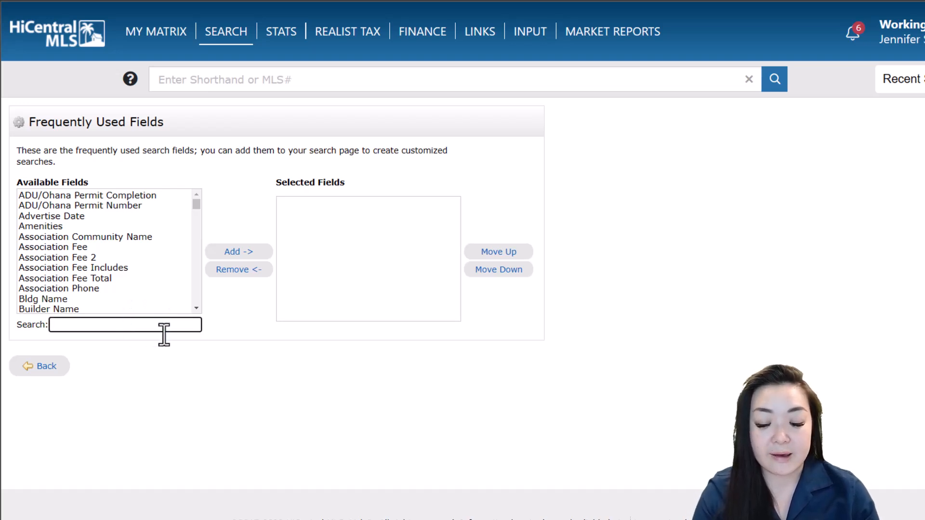
pyautogui.write('amen')
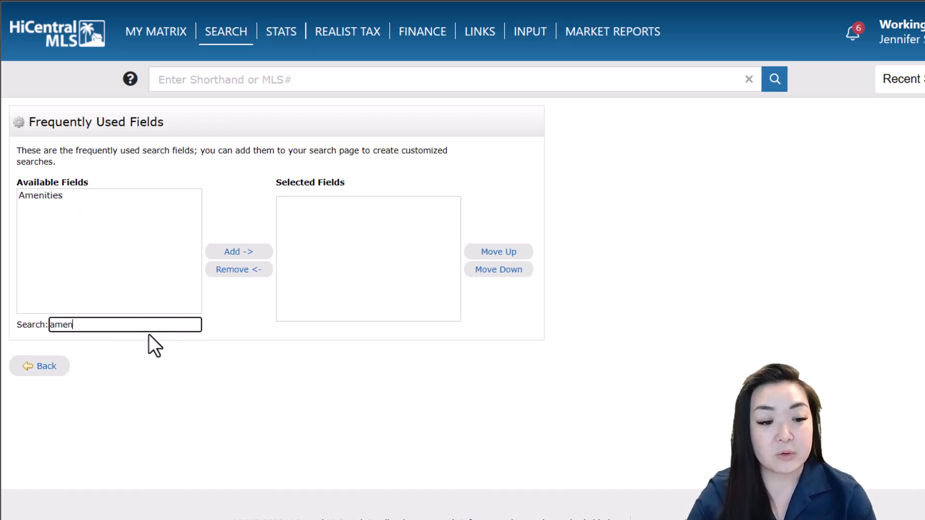
pyautogui.click(93, 194)
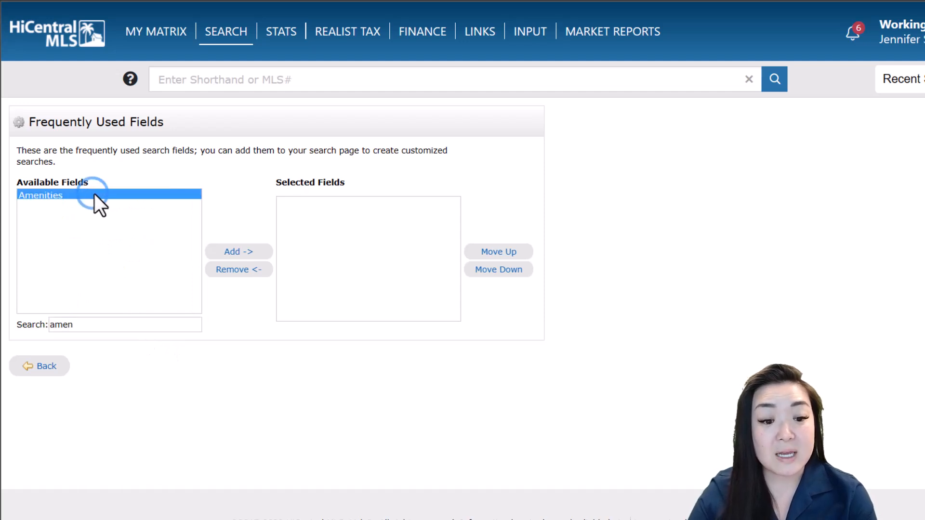
pyautogui.click(233, 251)
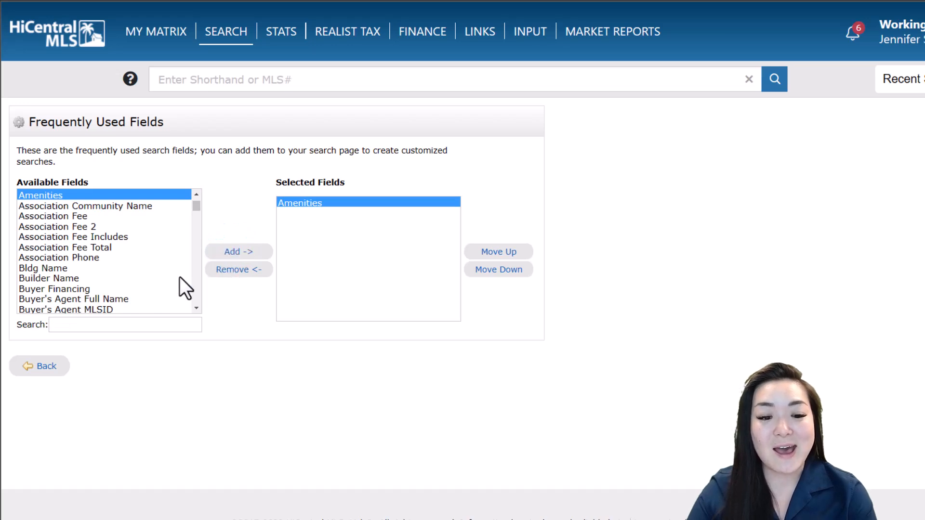
pyautogui.click(44, 372)
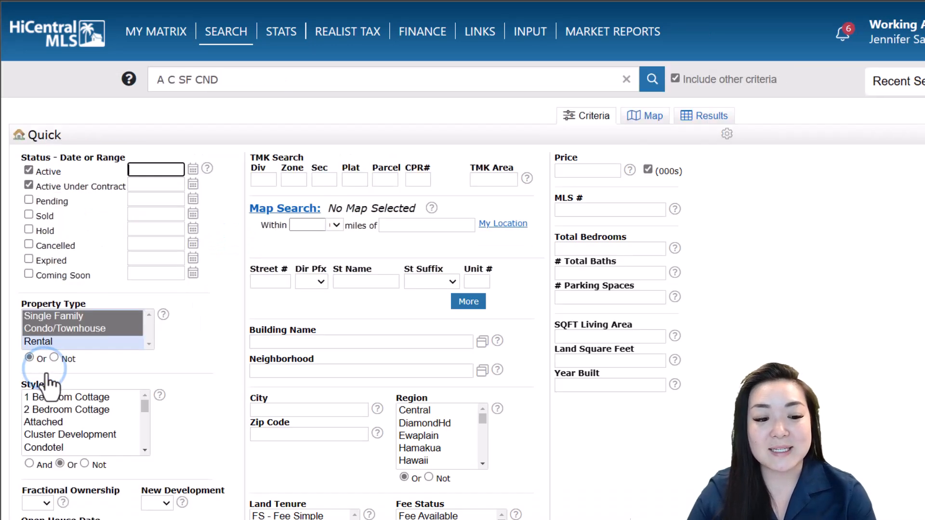
# - Look through the options of the Amenities field among the search form's additional fields
pyautogui.scroll(-5, 224, 402)
pyautogui.scroll(-2, 227, 396)
pyautogui.scroll(-1, 91, 454)
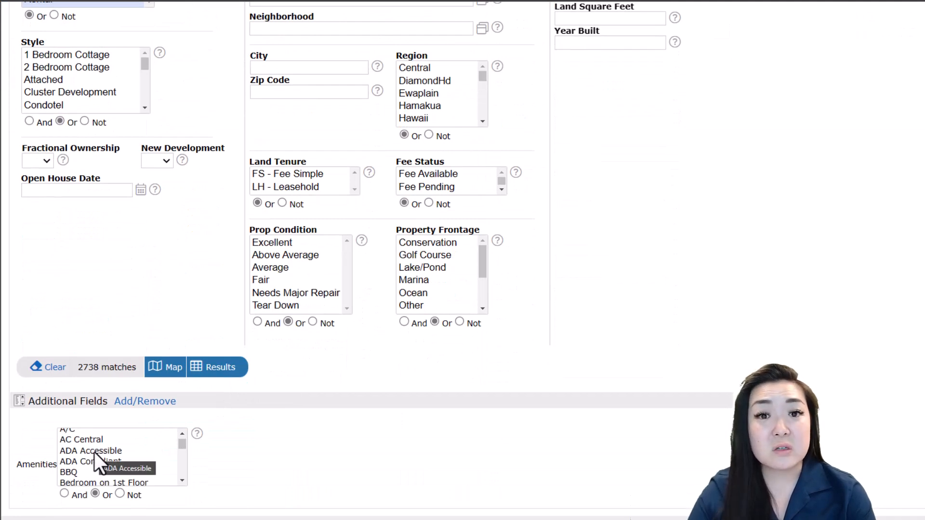
pyautogui.scroll(-3, 94, 455)
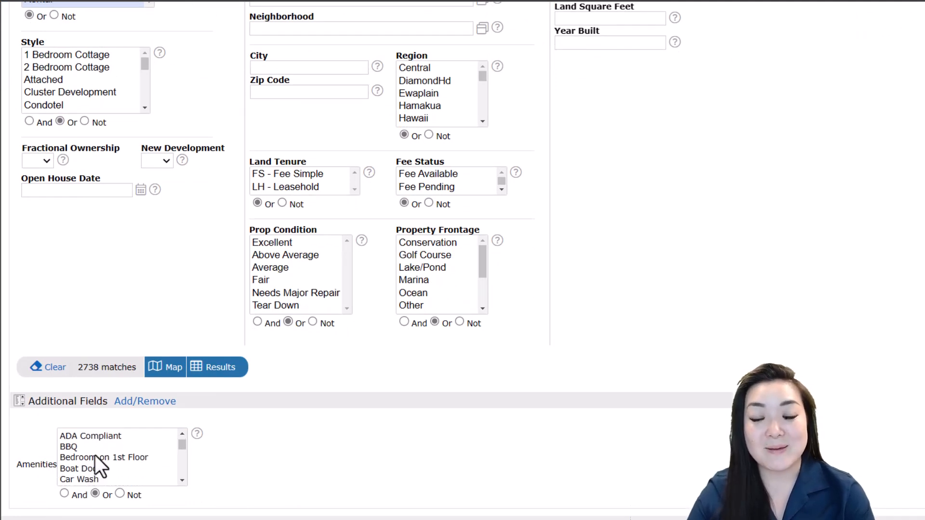
pyautogui.scroll(-1, 96, 459)
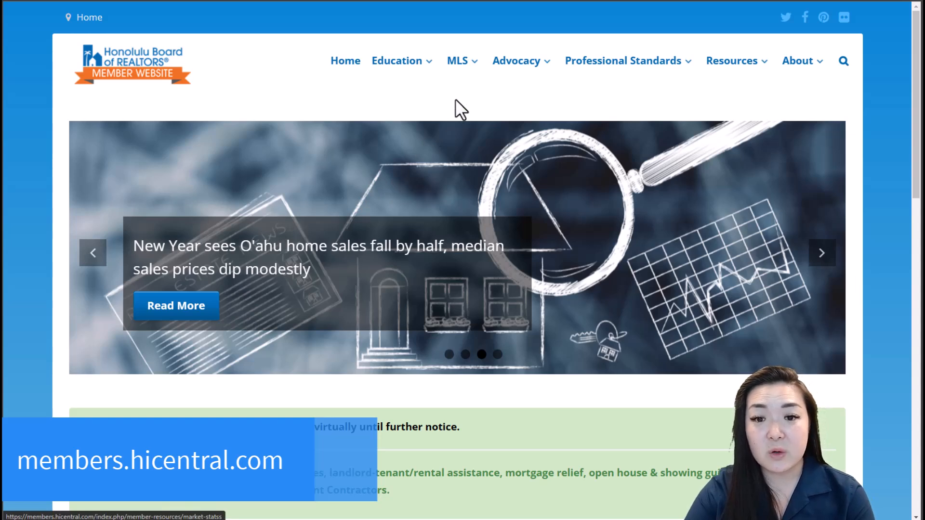
# - On the Honolulu Board of Realtors member website, open the Condo / Co-op / Townhouse / PUD profile sheet from MLS Forms & Docs
pyautogui.moveTo(471, 70)
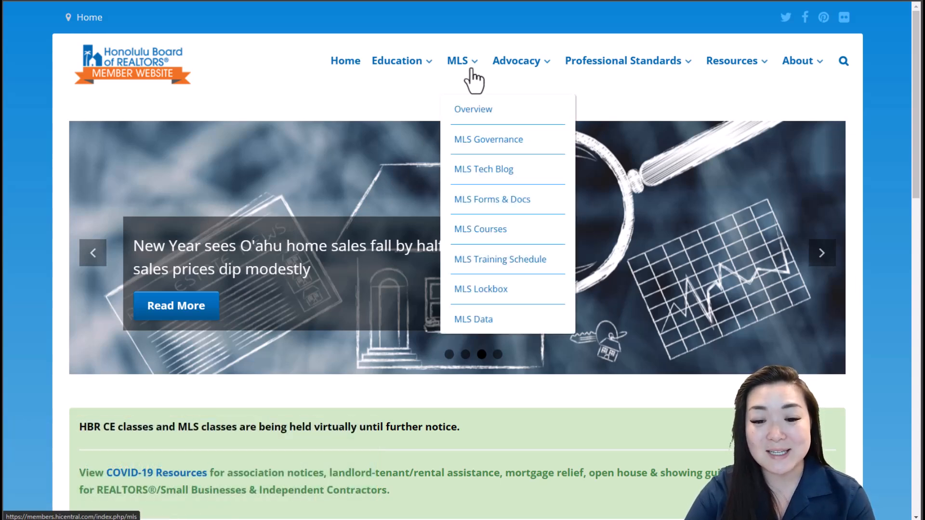
pyautogui.click(498, 198)
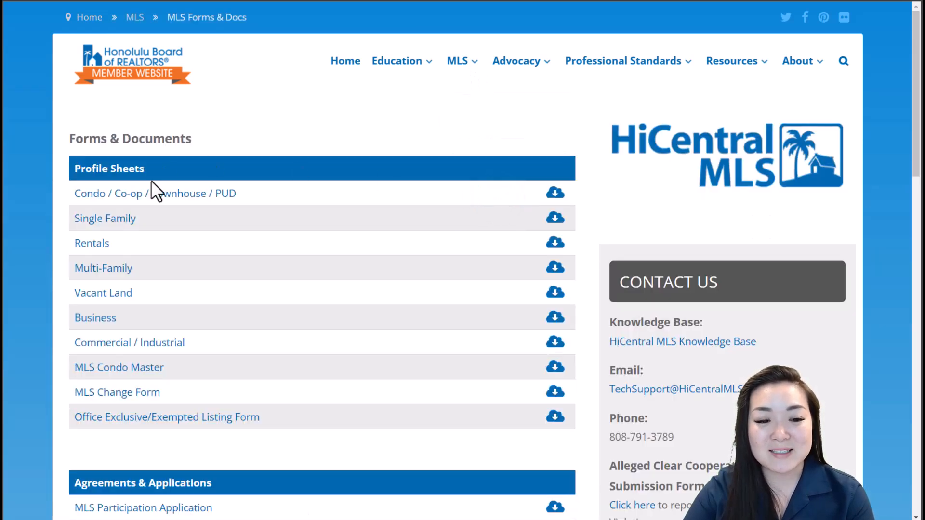
pyautogui.click(179, 196)
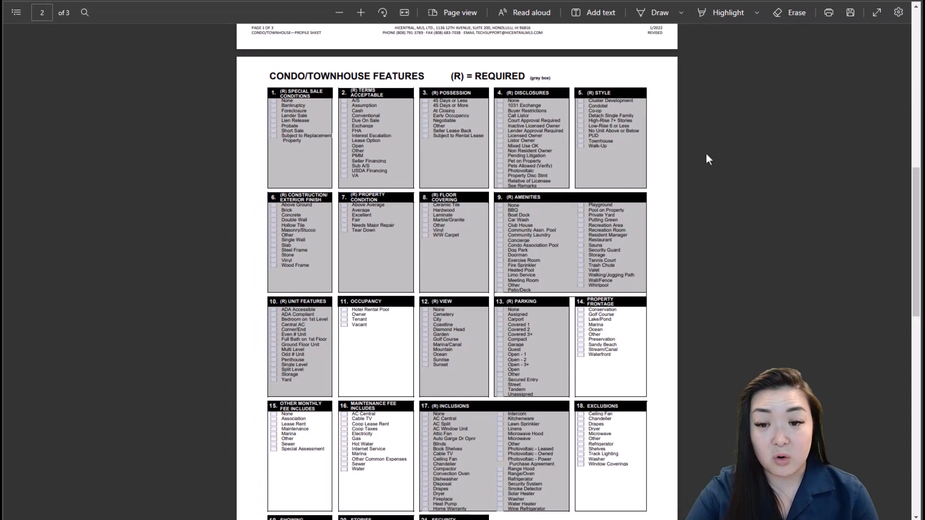
# - Search the condo profile sheet for the photovoltaic feature with "photov"
pyautogui.hotkey('ctrl', 'f')
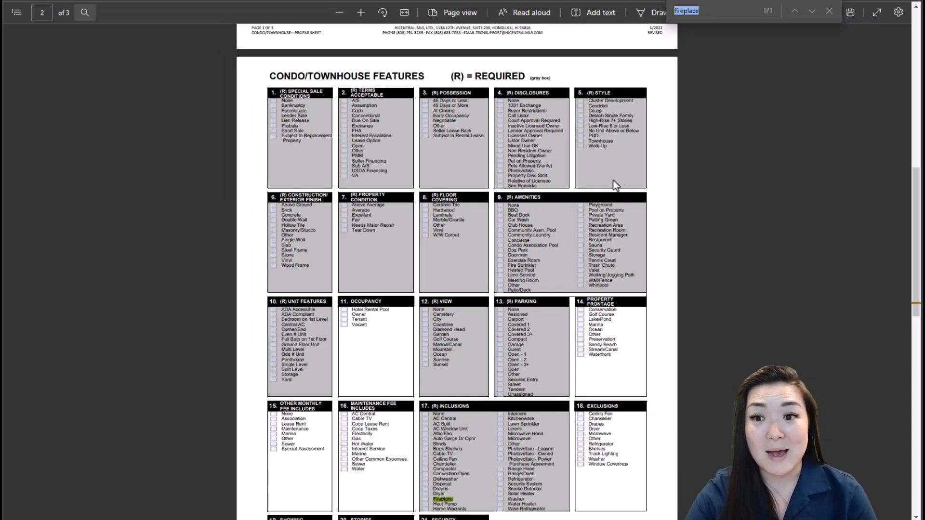
pyautogui.write('ph')
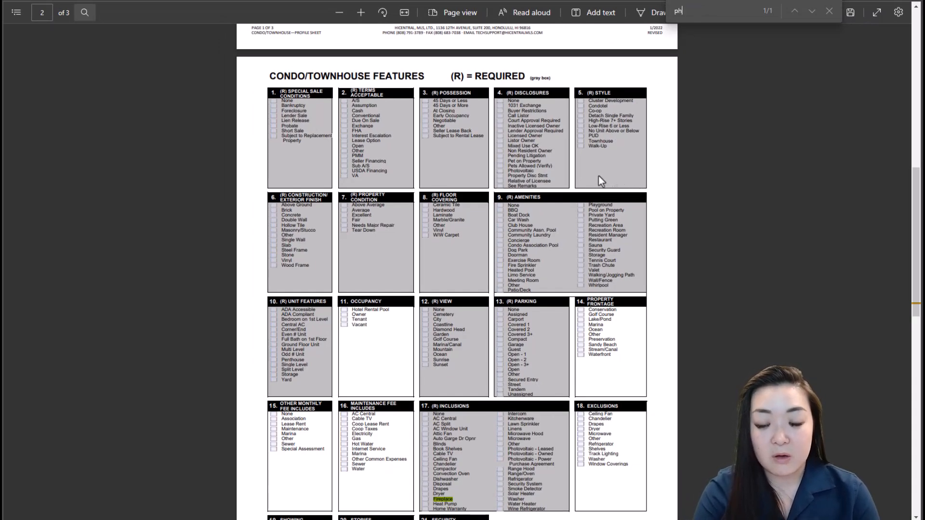
pyautogui.write('otoba')
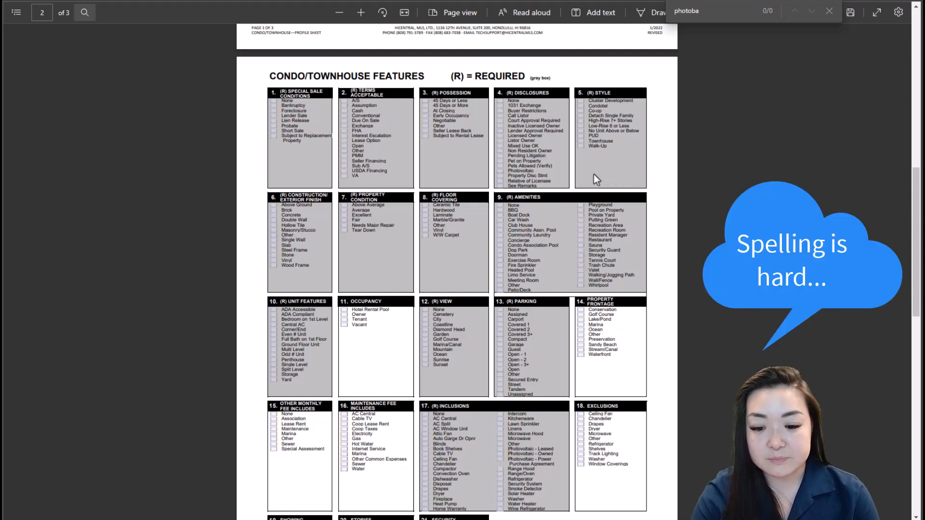
pyautogui.press('BackSpace')
pyautogui.press('BackSpace')
pyautogui.write('va')
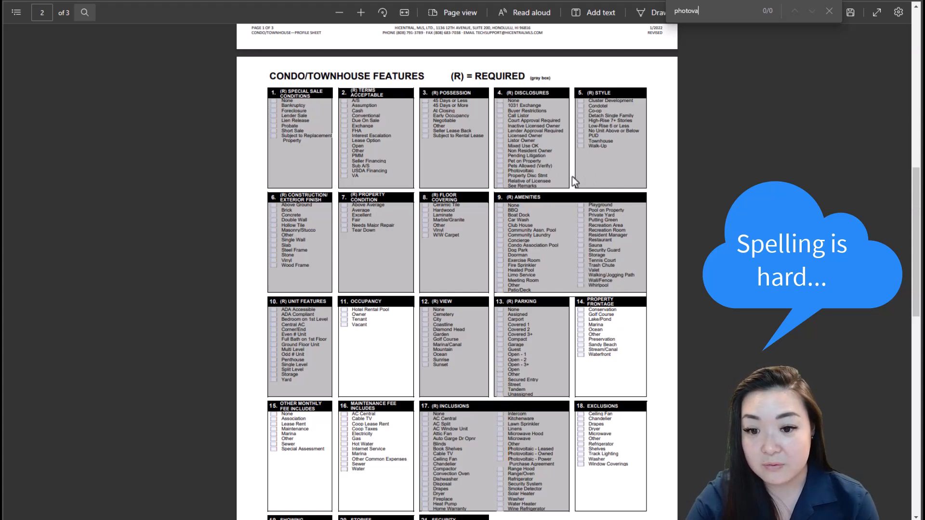
pyautogui.press('BackSpace')
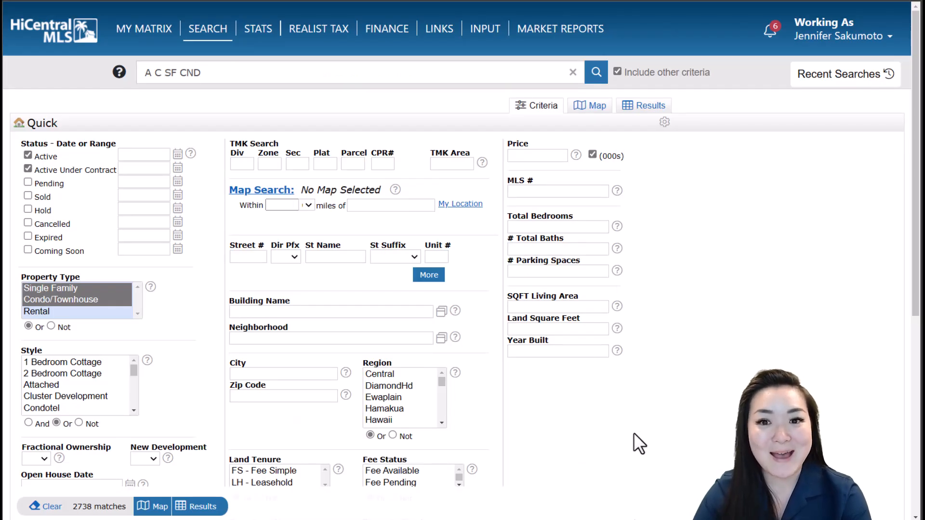
# - Back in the Matrix Quick search, find the Disclosures field with "disc" and add it to the selected additional fields
pyautogui.scroll(-5, 636, 433)
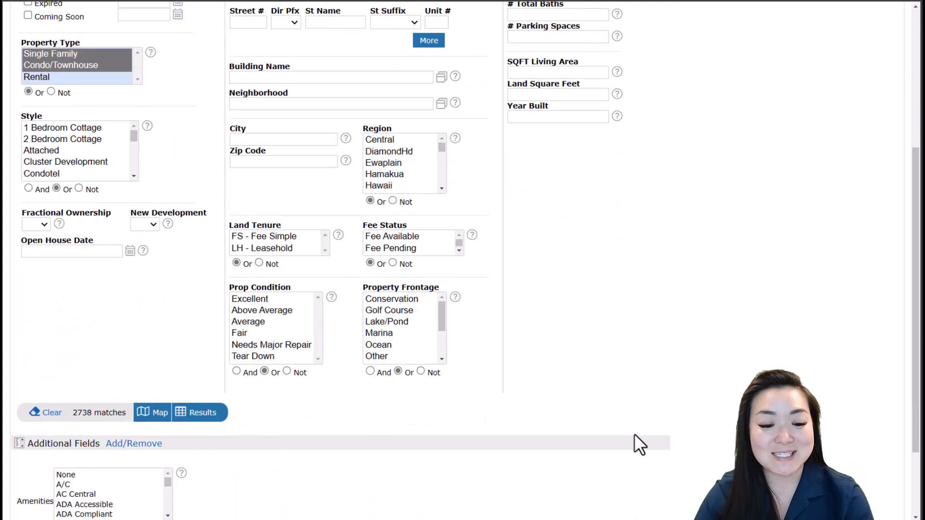
pyautogui.click(138, 446)
pyautogui.click(178, 321)
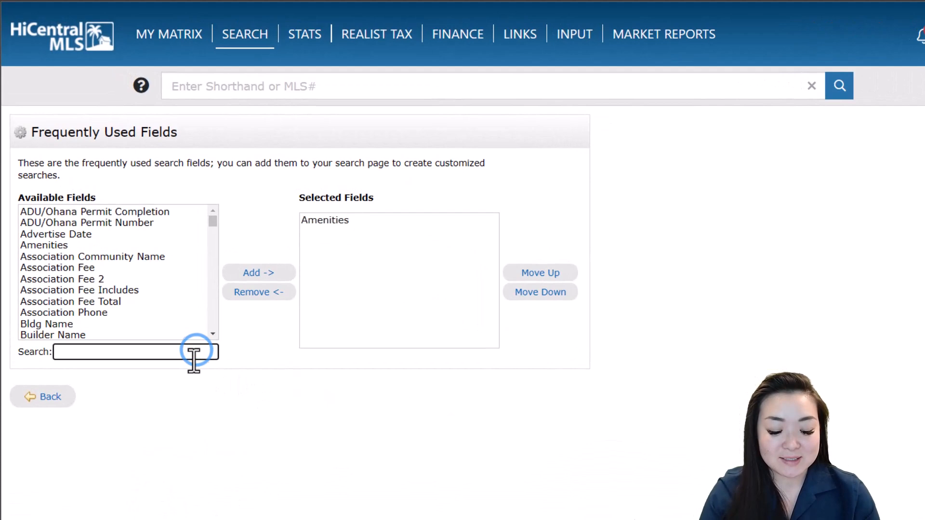
pyautogui.write('disc')
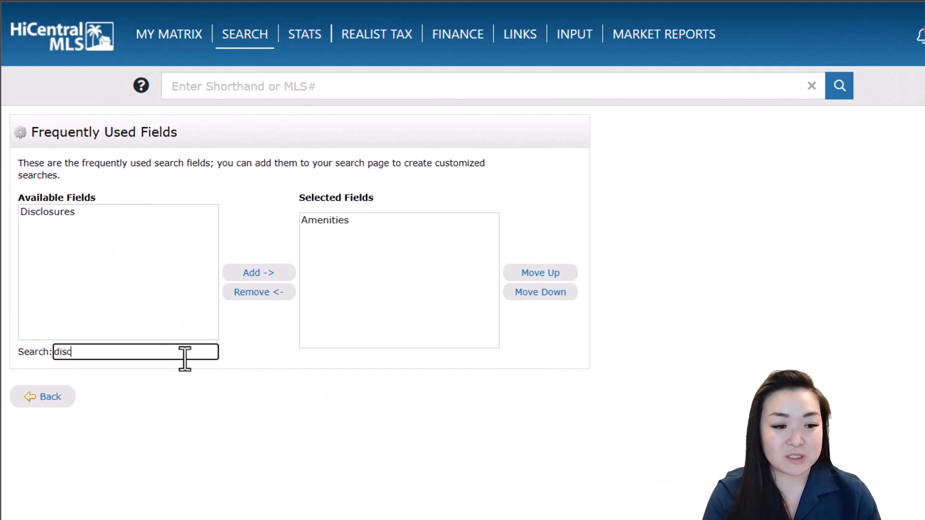
pyautogui.click(157, 215)
pyautogui.click(268, 275)
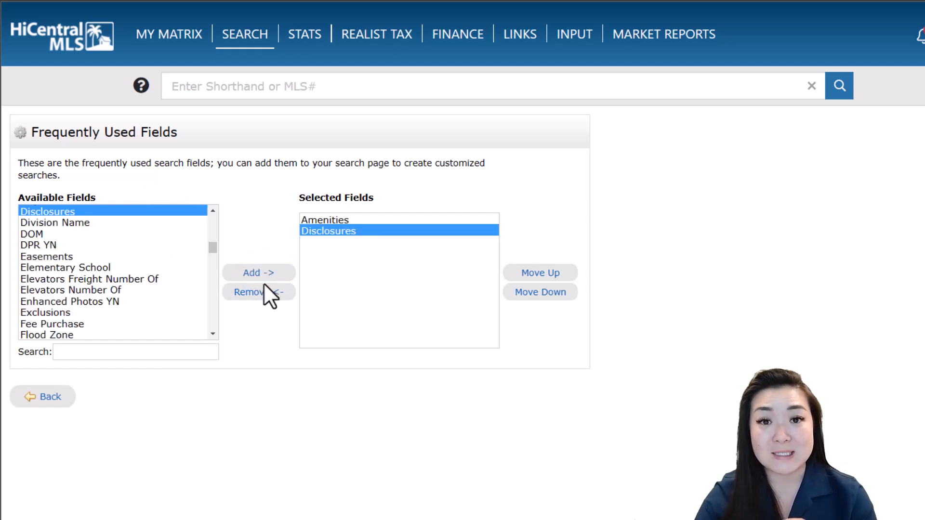
# - Find the Inclusions field with "inclus", add it to the selected fields and remove it again
pyautogui.click(175, 351)
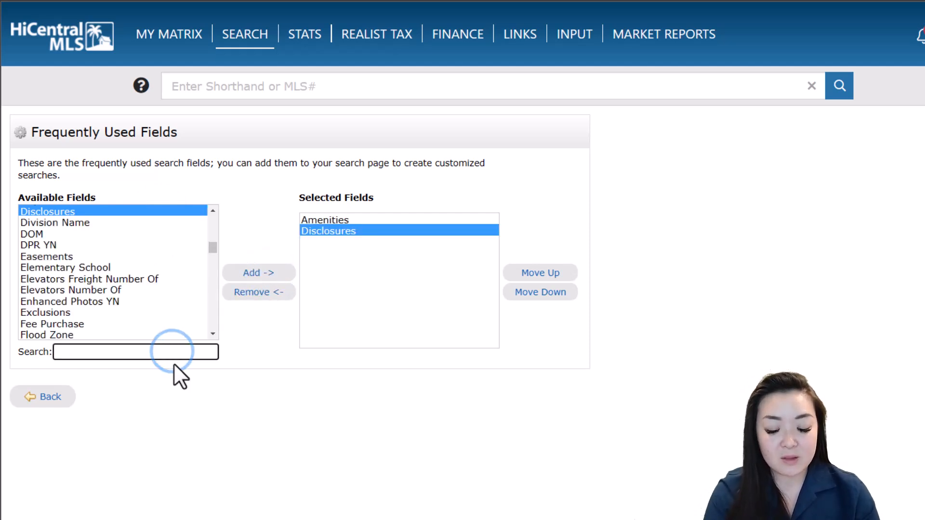
pyautogui.write('inclus')
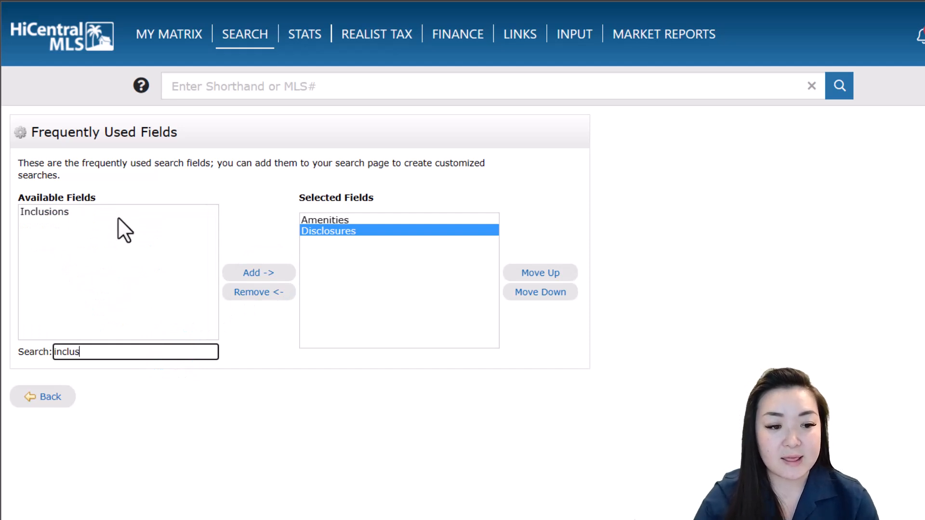
pyautogui.click(110, 213)
pyautogui.click(249, 274)
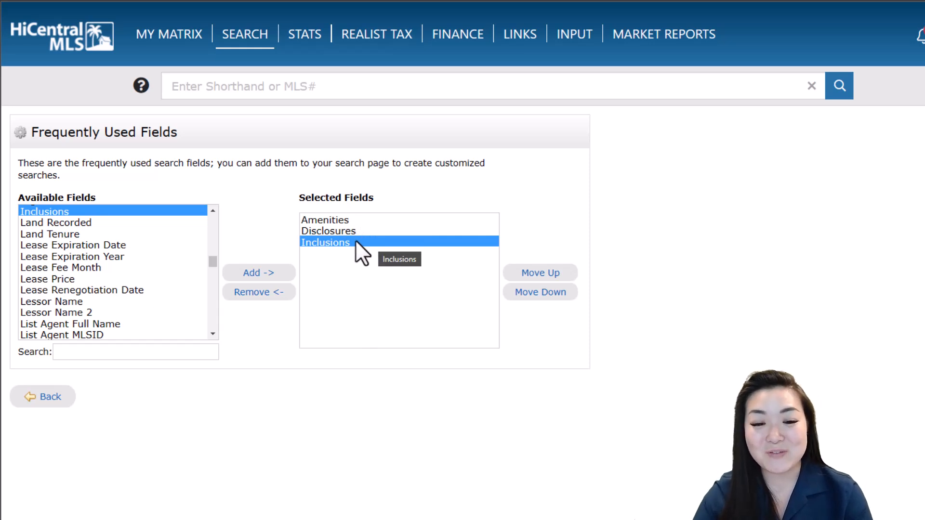
pyautogui.click(260, 293)
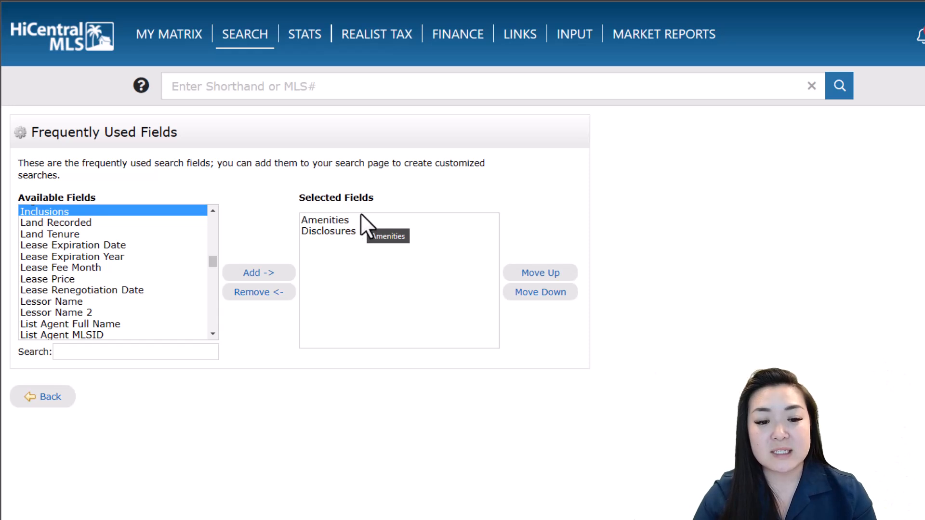
# - Place Disclosures above Amenities in the selected fields, then return to the Quick search and check the additional fields
pyautogui.click(343, 232)
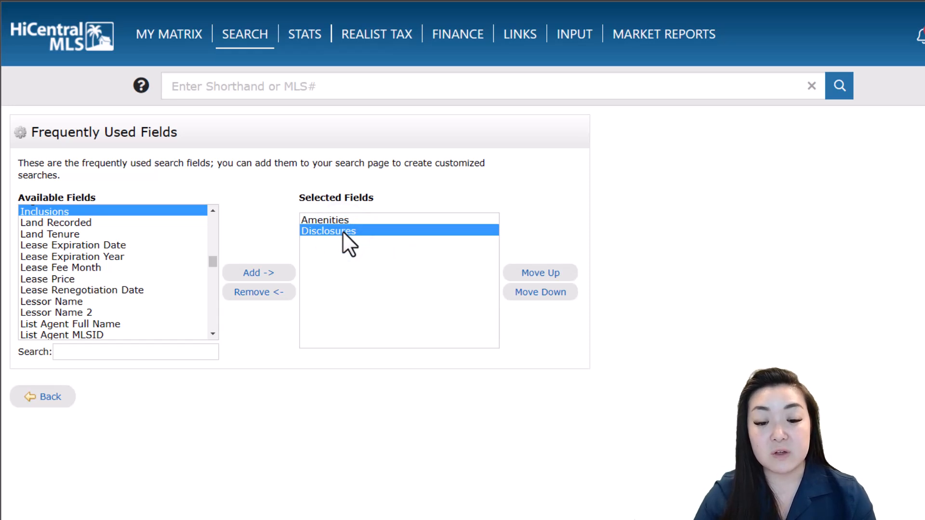
pyautogui.click(540, 273)
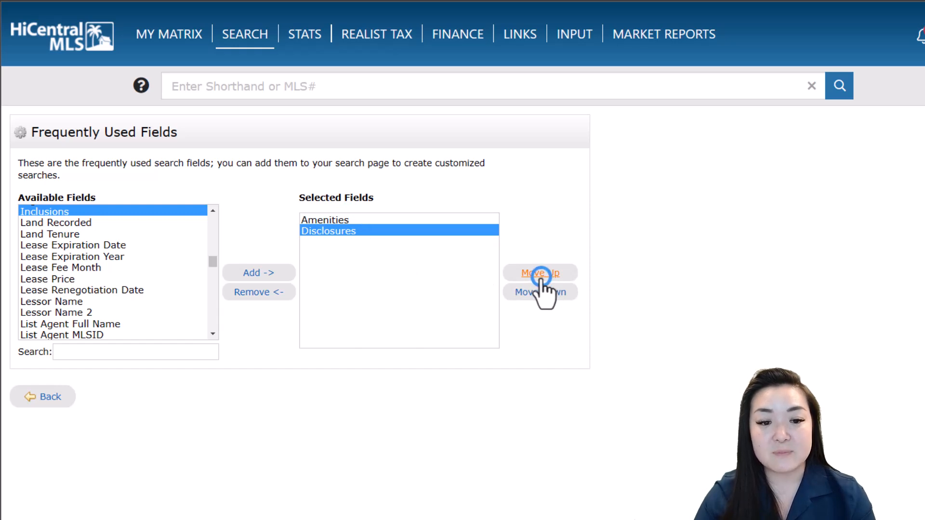
pyautogui.click(44, 403)
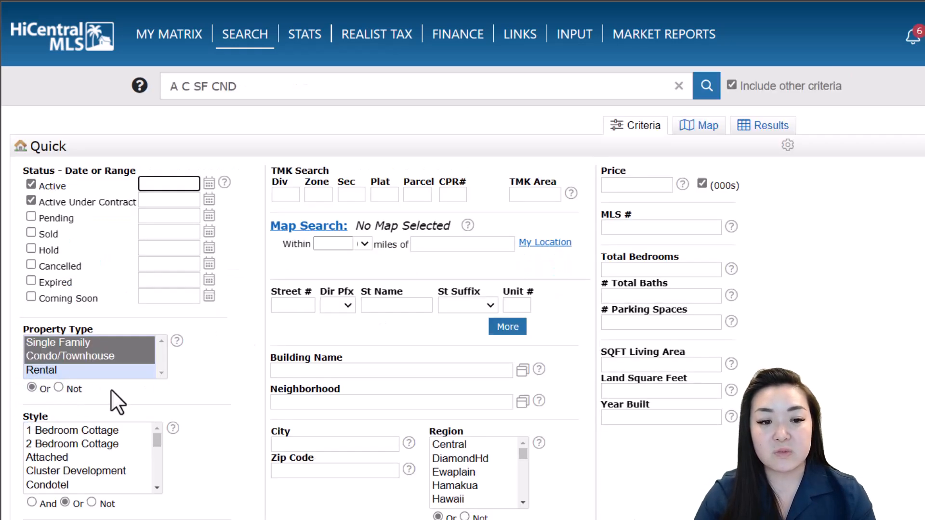
pyautogui.scroll(-10, 233, 385)
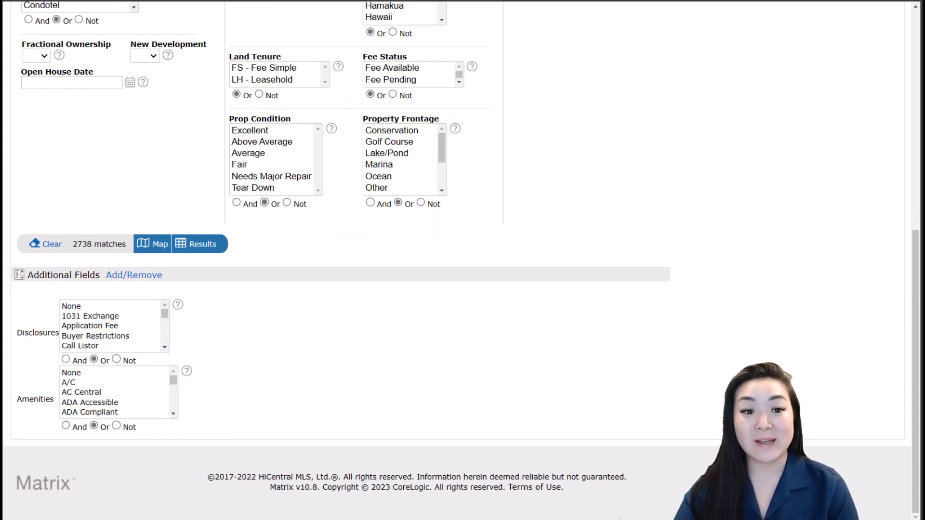
pyautogui.scroll(8, 625, 191)
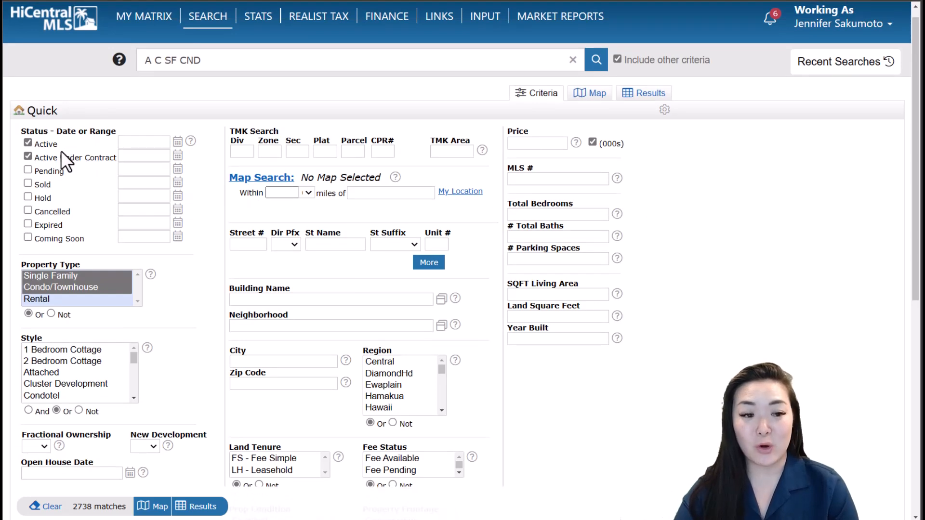
# - Exclude Active Under Contract listings from the status criteria and include Coming Soon listings
pyautogui.scroll(-2, 61, 151)
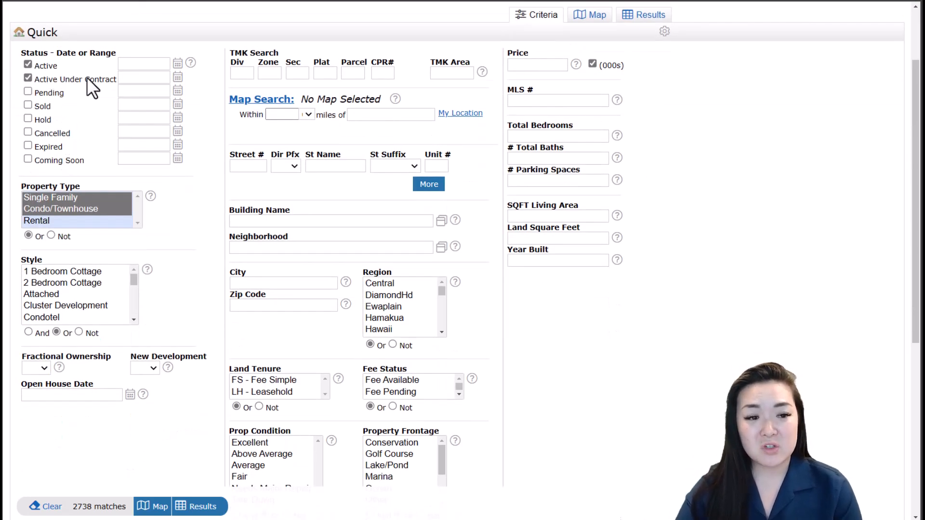
pyautogui.click(27, 79)
pyautogui.click(28, 158)
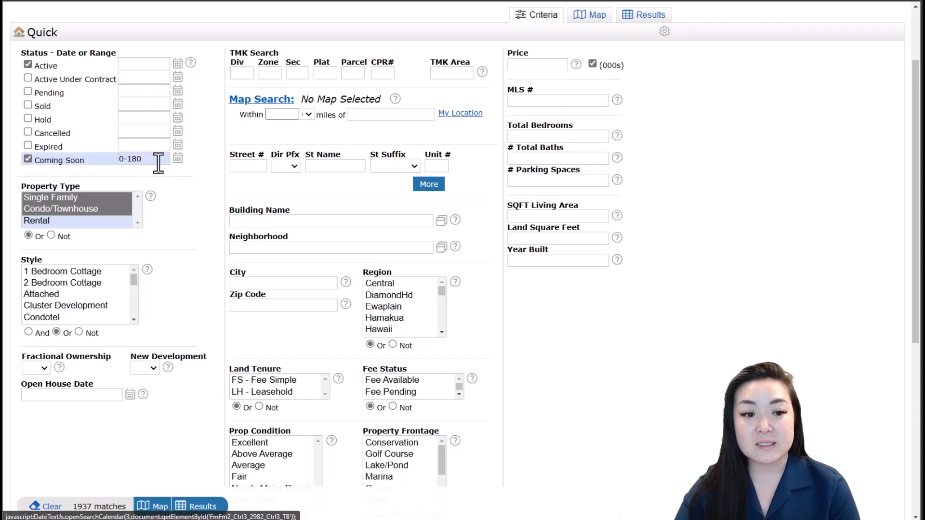
# - Include Sold listings dated 02/01/2021 to 03/31/2022 in the status criteria, and remove the Sold status again
pyautogui.click(34, 103)
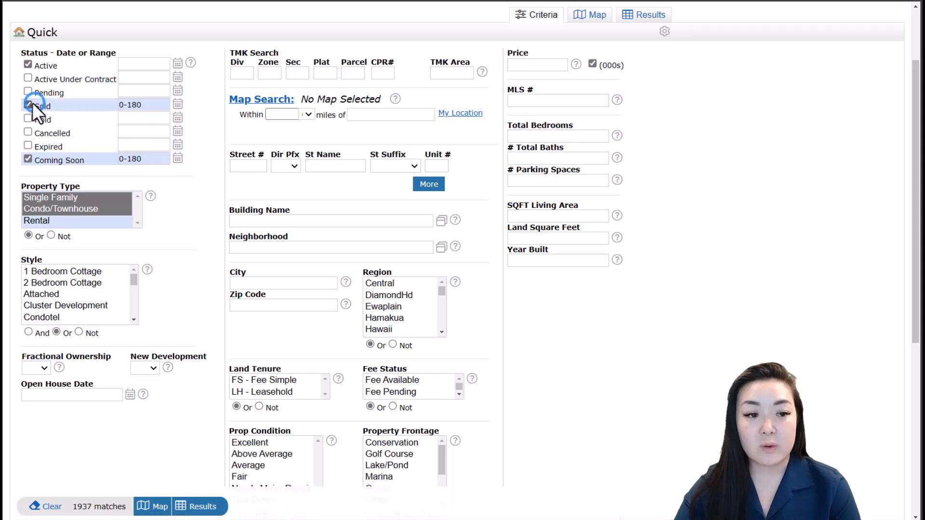
pyautogui.click(177, 104)
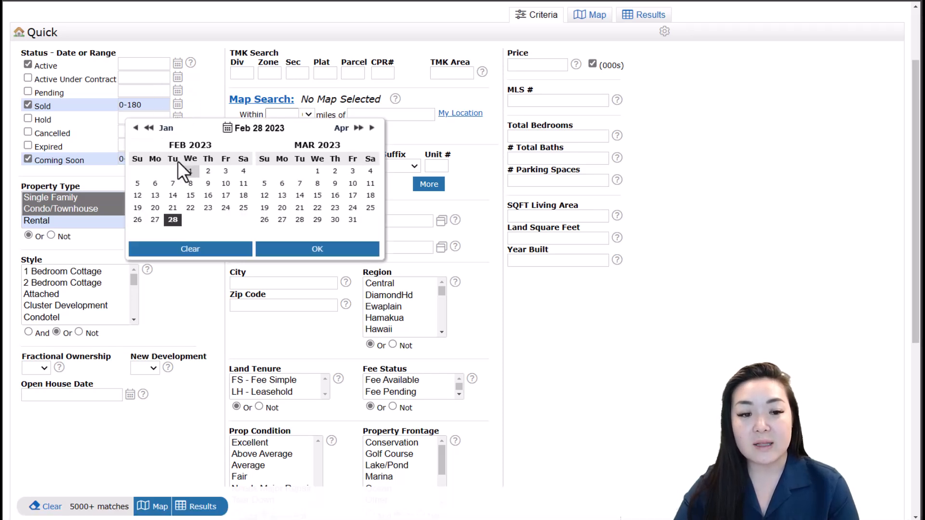
pyautogui.click(147, 128)
pyautogui.click(147, 128)
pyautogui.click(155, 171)
pyautogui.click(359, 128)
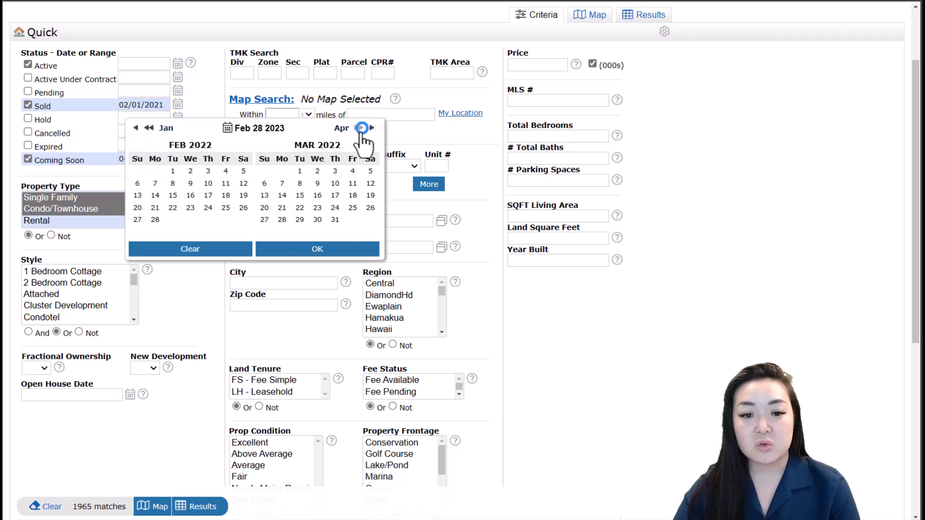
pyautogui.click(336, 219)
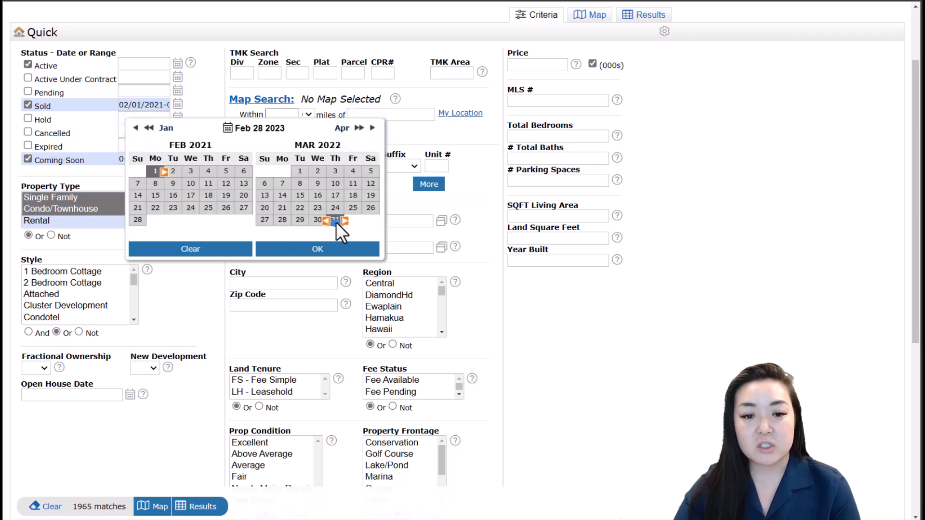
pyautogui.click(350, 249)
pyautogui.moveTo(121, 105); pyautogui.dragTo(176, 106)
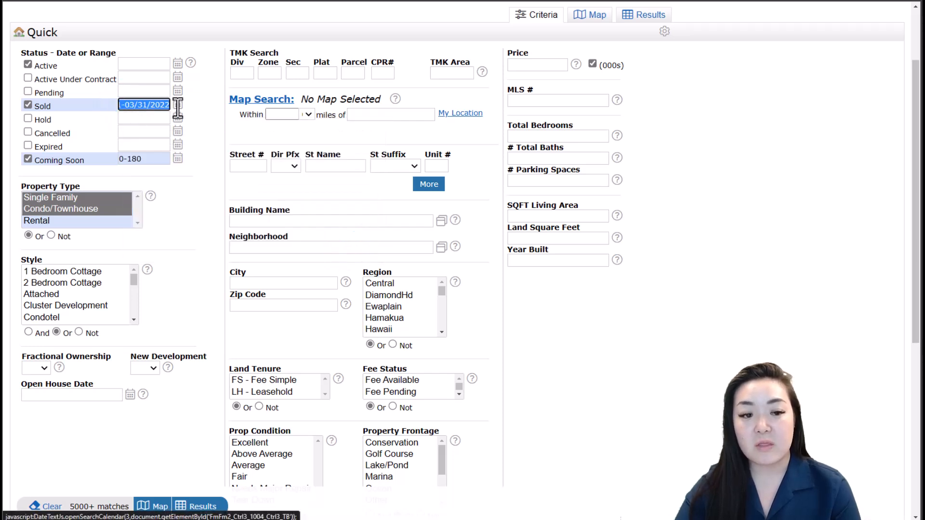
pyautogui.click(161, 160)
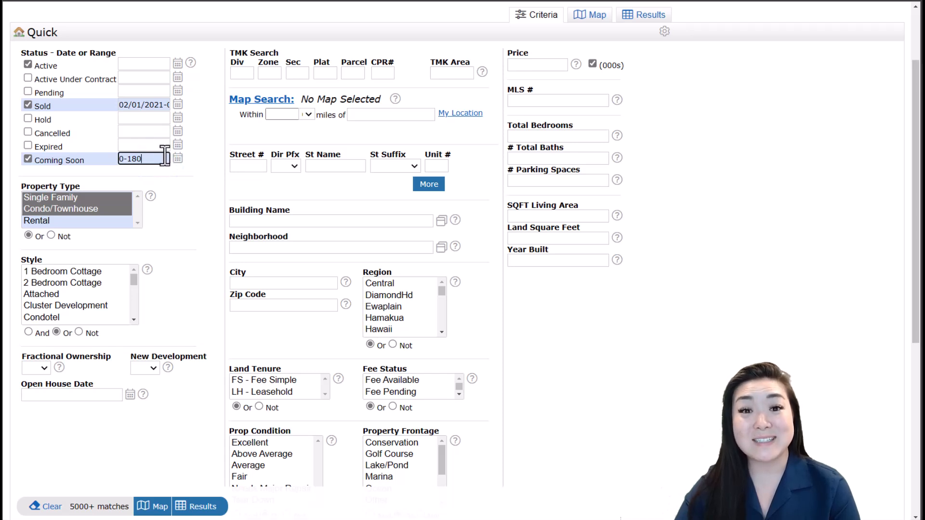
pyautogui.click(28, 105)
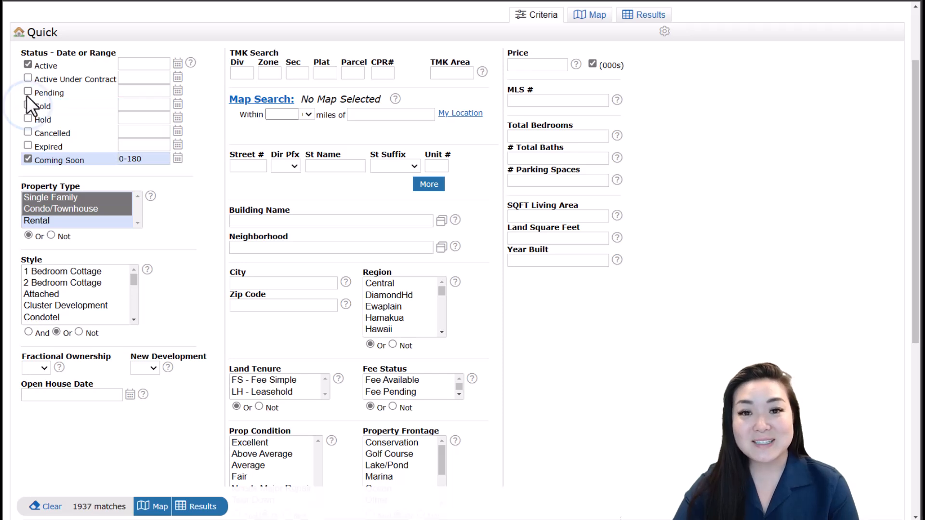
# - Select both Single Family and Condo/Townhouse as the property types
pyautogui.click(100, 197)
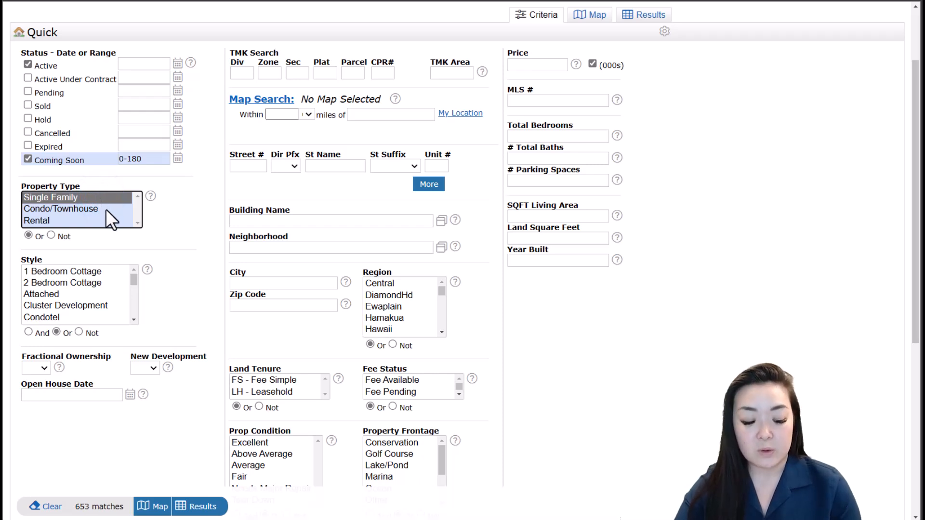
pyautogui.keyDown('ctrl'); pyautogui.click(101, 209); pyautogui.keyUp('ctrl')
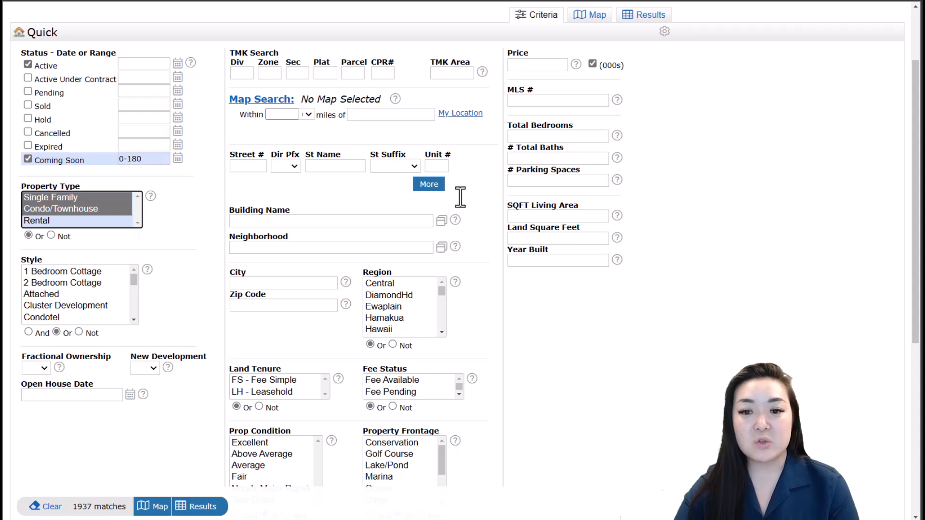
# - Set the price range to 500-800 in thousands
pyautogui.moveTo(563, 62)
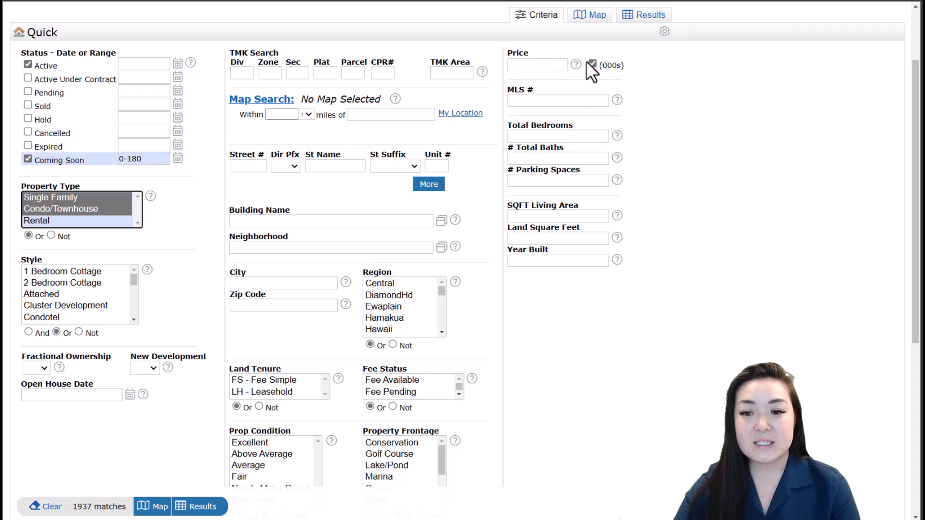
pyautogui.click(603, 65)
pyautogui.doubleClick(608, 65)
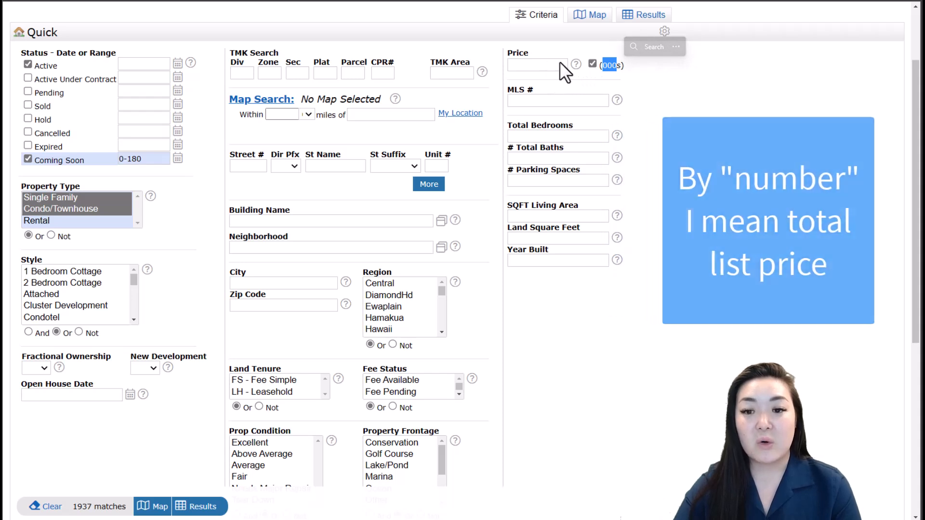
pyautogui.click(561, 63)
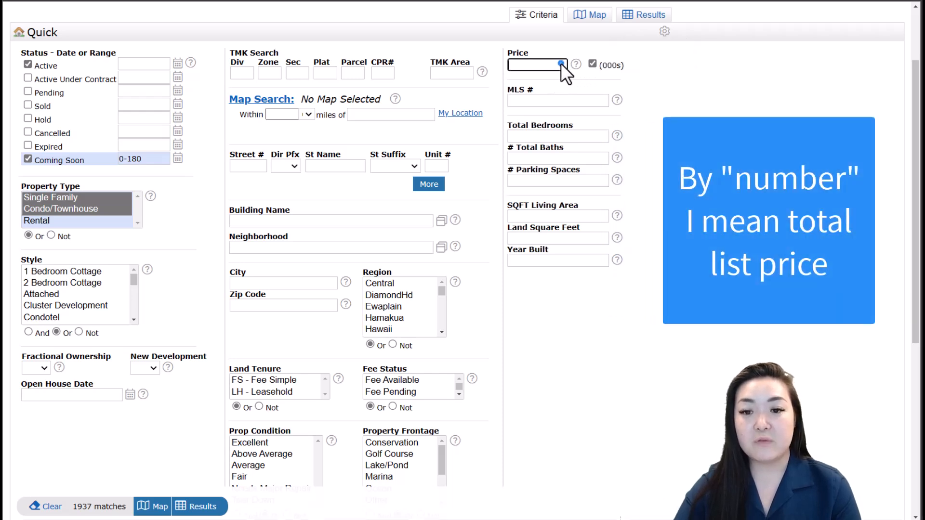
pyautogui.write('500')
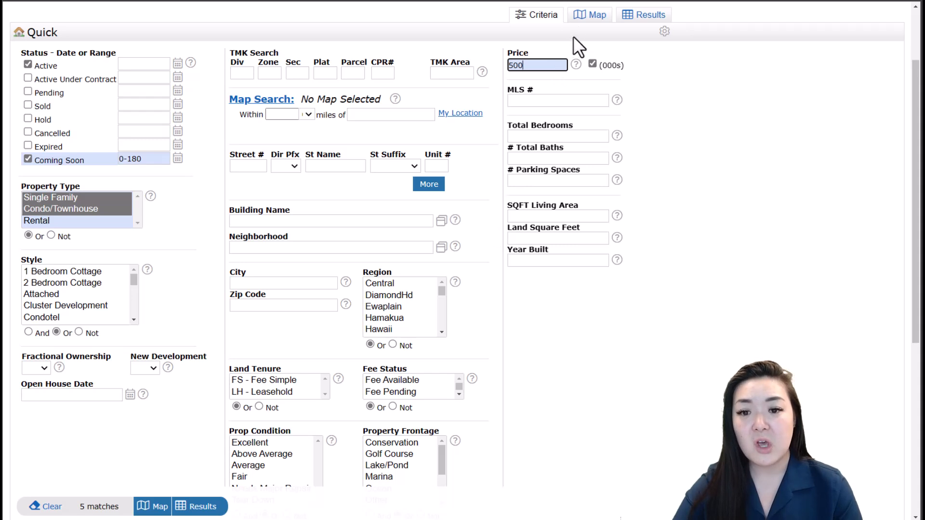
pyautogui.write('-800')
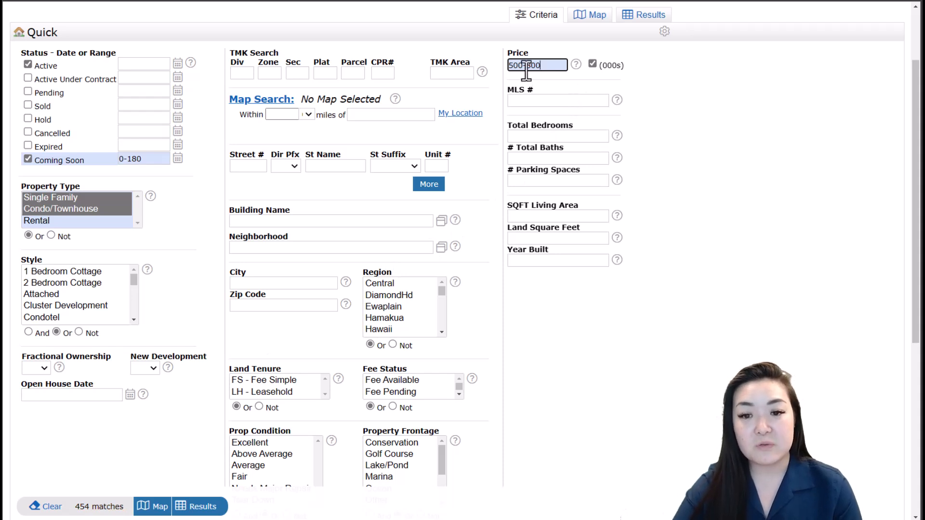
# - Read the help for the Price field on how to enter exact prices, ranges and limits, and close it
pyautogui.moveTo(534, 65)
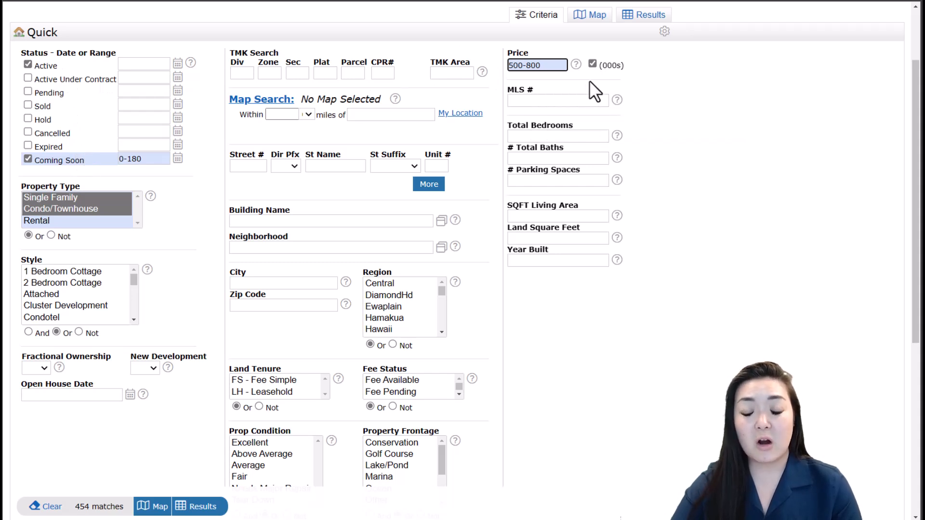
pyautogui.moveTo(576, 65)
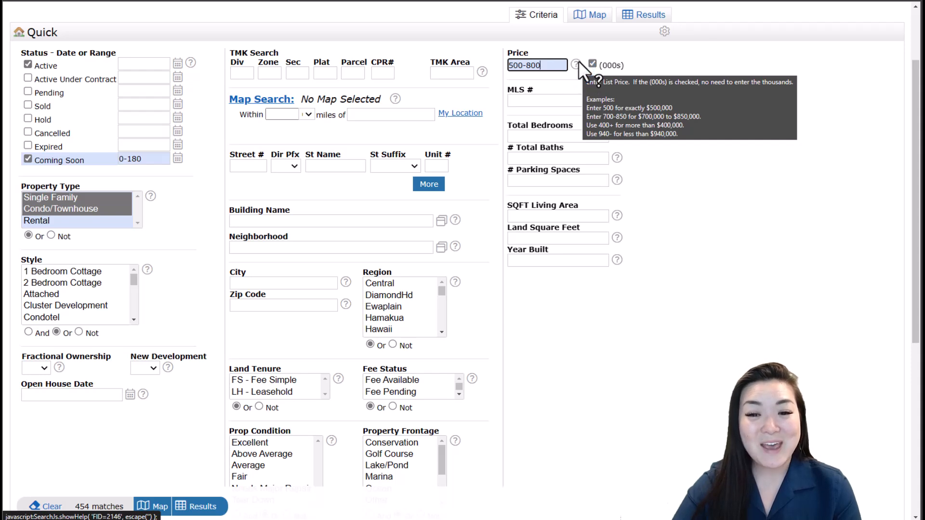
pyautogui.click(579, 61)
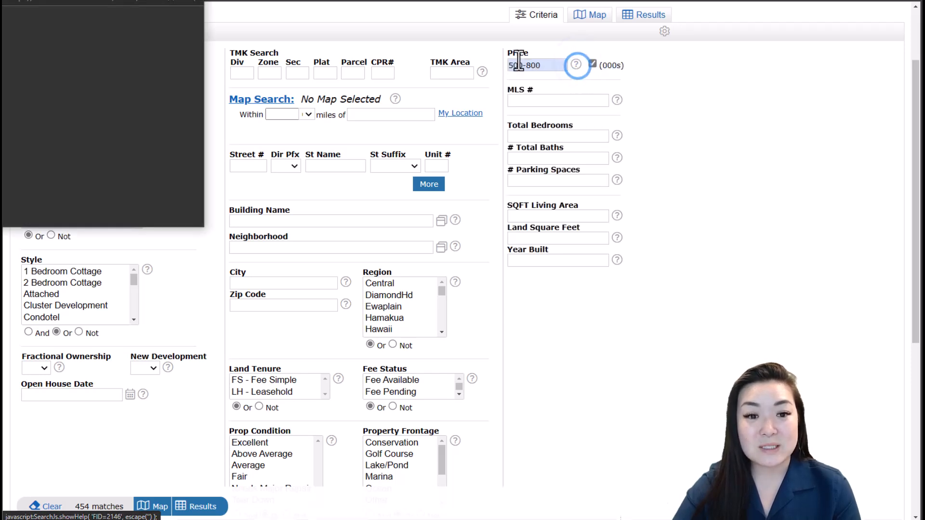
pyautogui.moveTo(589, 98); pyautogui.dragTo(766, 134)
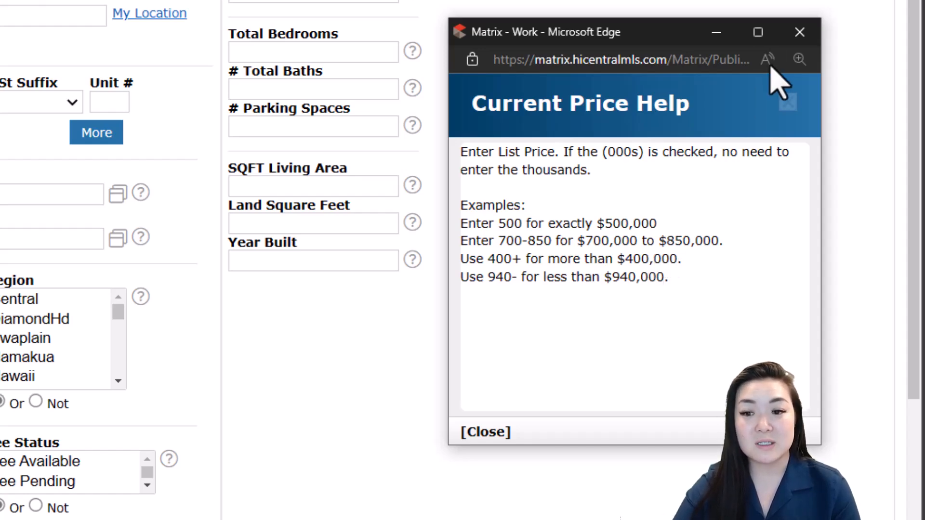
pyautogui.click(799, 31)
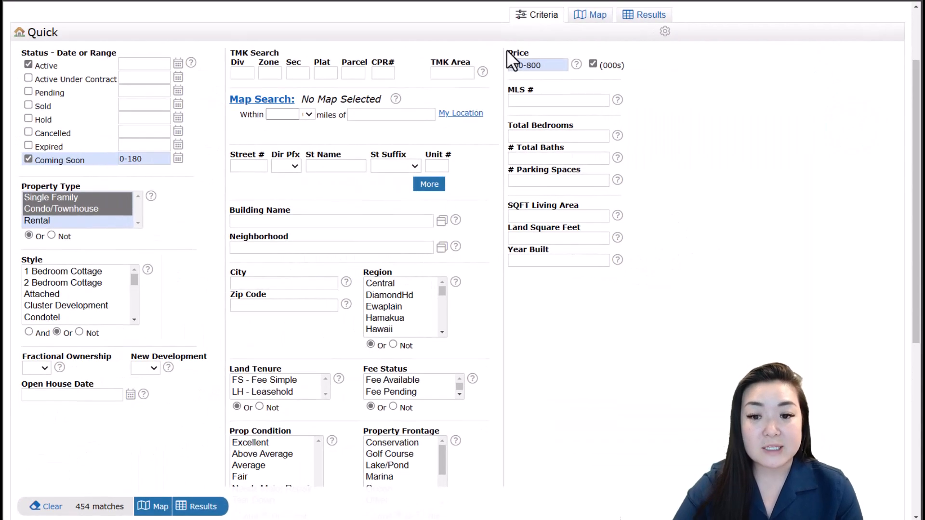
pyautogui.moveTo(511, 125); pyautogui.dragTo(593, 135)
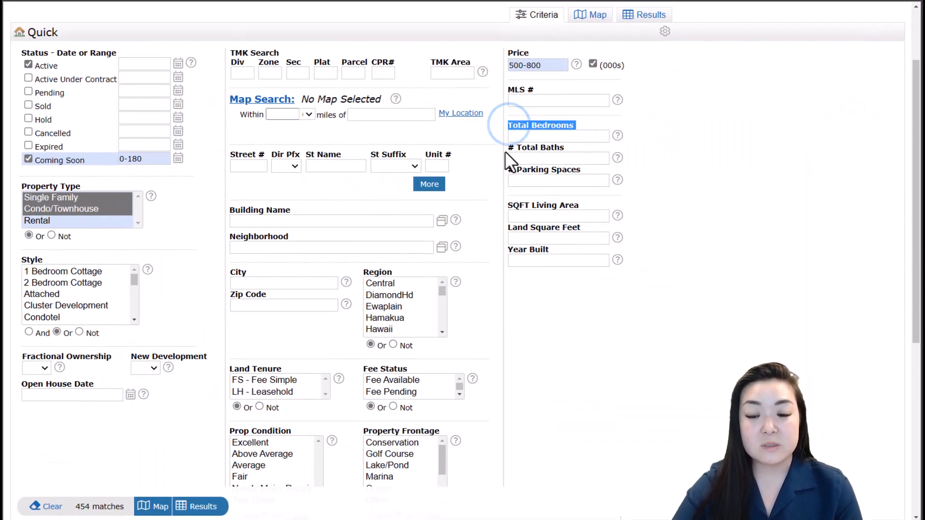
pyautogui.moveTo(506, 145); pyautogui.dragTo(570, 151)
pyautogui.moveTo(507, 168); pyautogui.dragTo(602, 182)
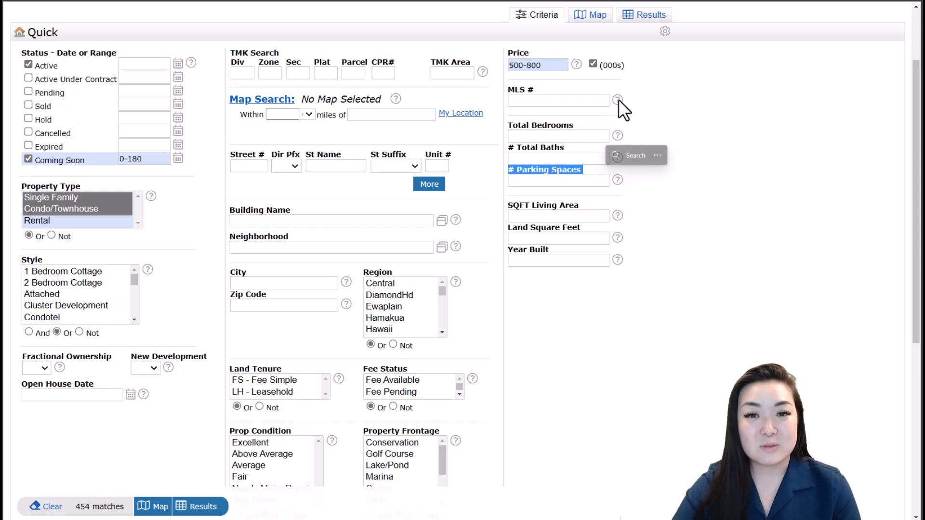
pyautogui.click(478, 359)
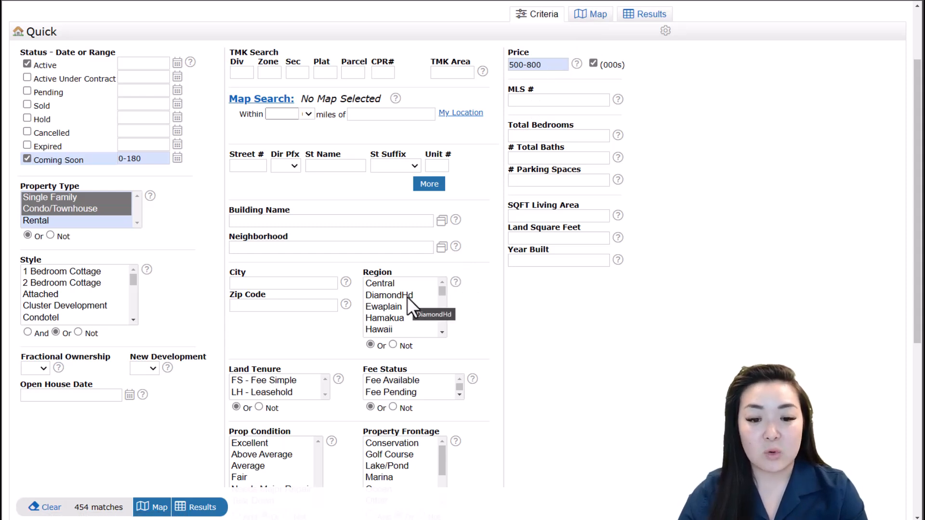
# - Limit the search to the Central region and view the matching listings on the map
pyautogui.click(395, 284)
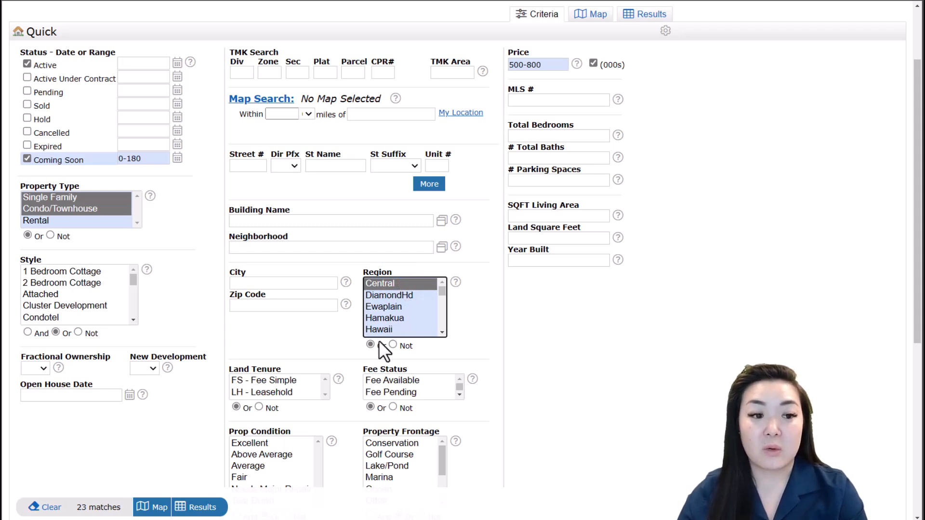
pyautogui.click(600, 19)
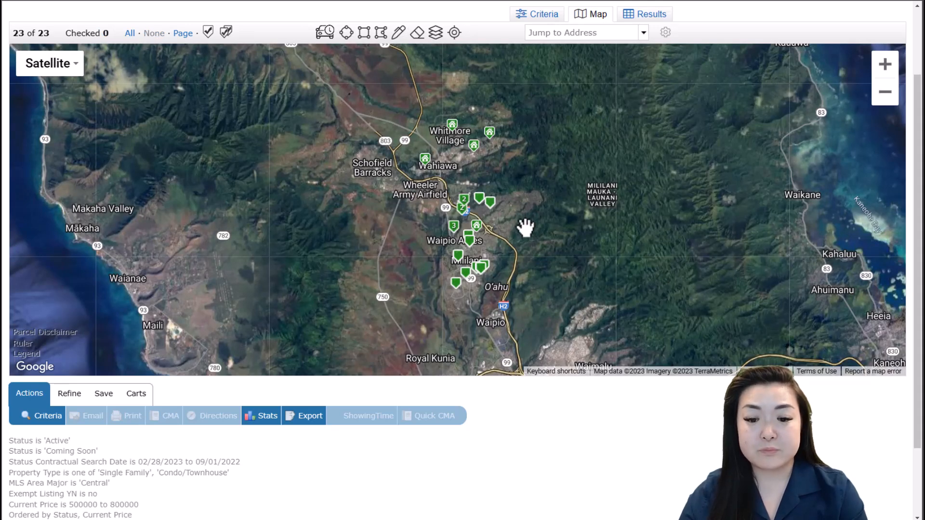
pyautogui.moveTo(483, 273)
pyautogui.moveTo(455, 131)
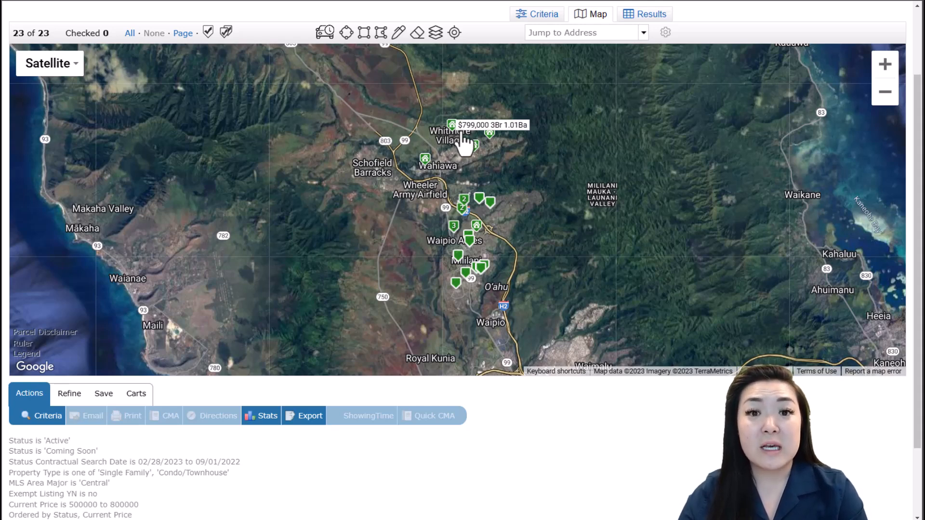
# - Return to the search criteria and set the neighborhoods to MILILANI AREA and MILILANI MAUKA
pyautogui.click(540, 18)
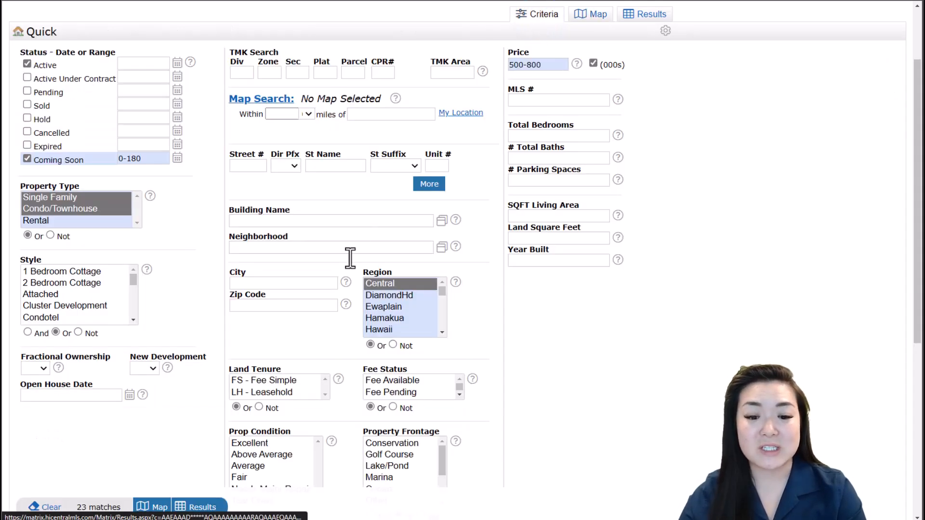
pyautogui.moveTo(345, 248)
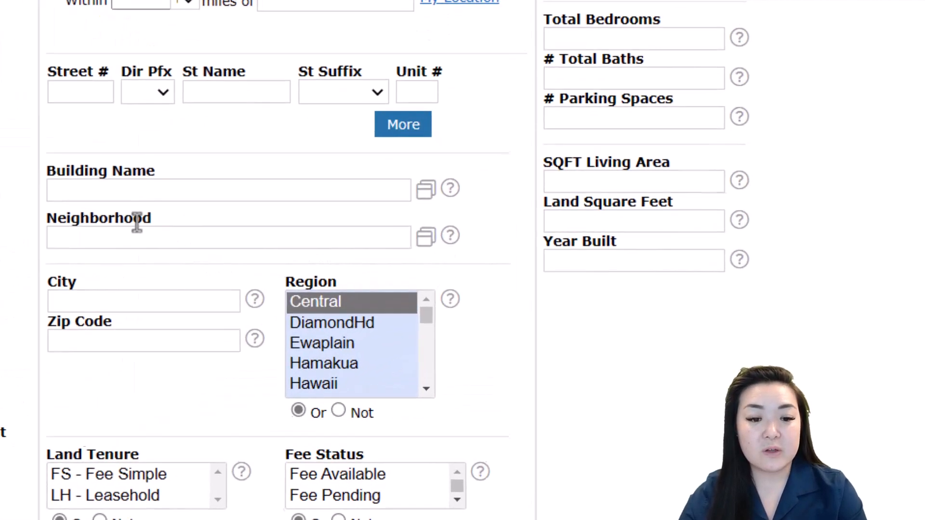
pyautogui.click(137, 235)
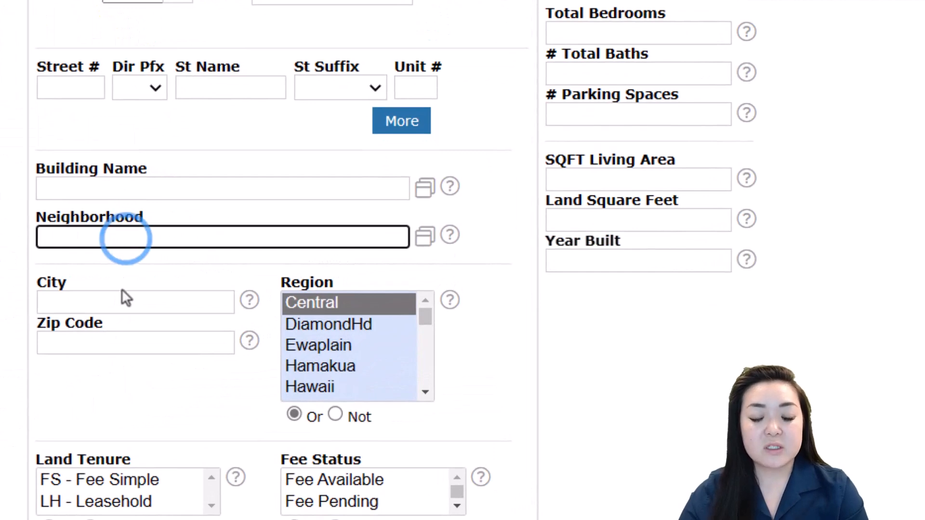
pyautogui.write('Mil')
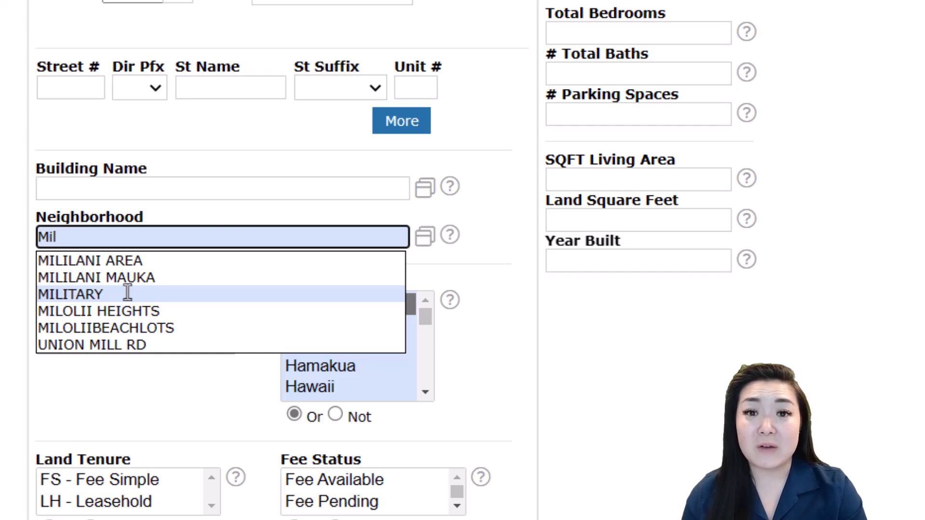
pyautogui.click(138, 263)
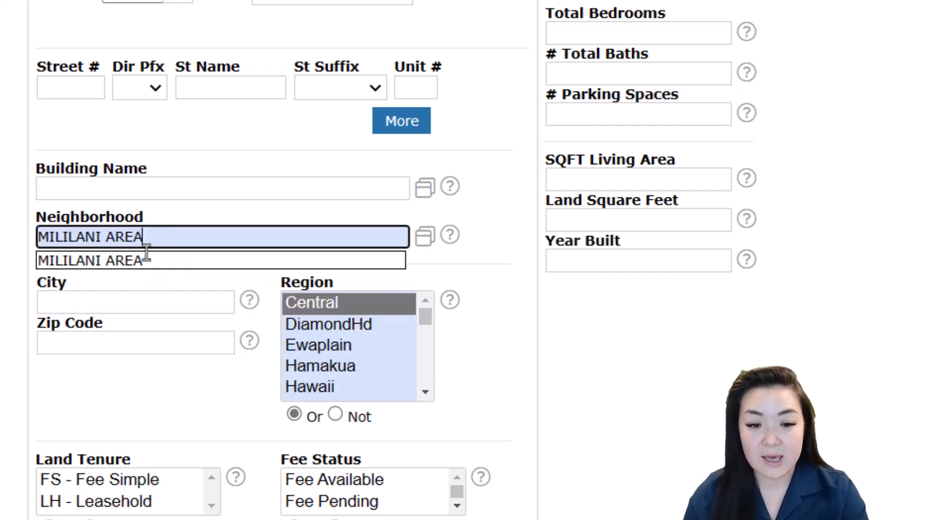
pyautogui.write(', mil')
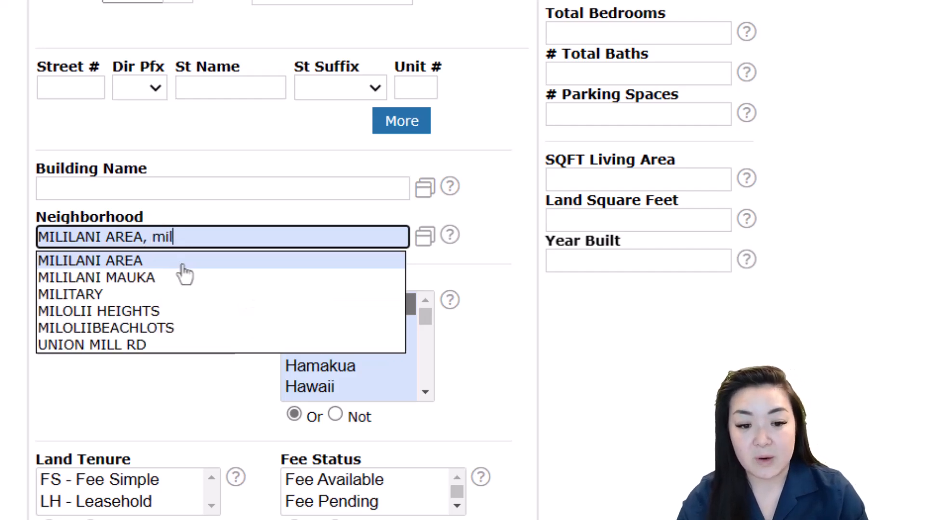
pyautogui.click(193, 279)
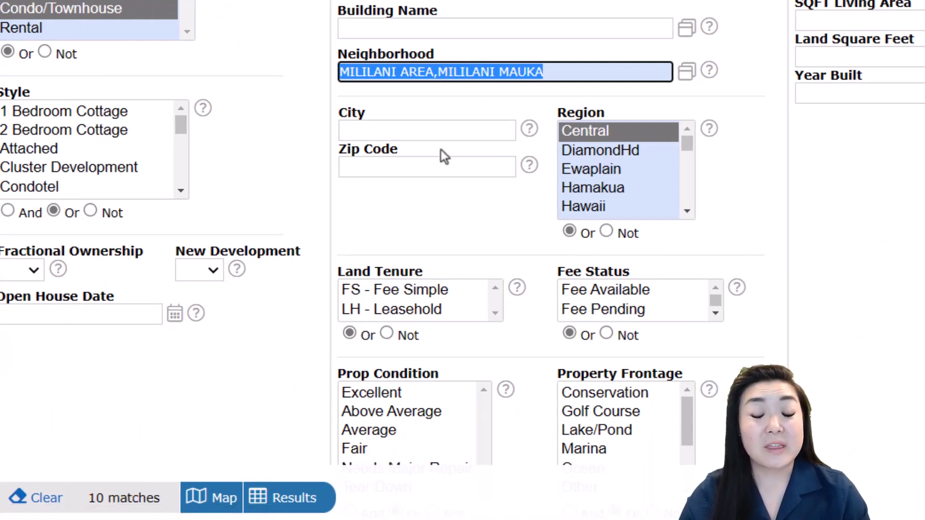
# - Replace the Neighborhood entry with the wildcard term mililan* to cover all names starting that way
pyautogui.click(569, 71)
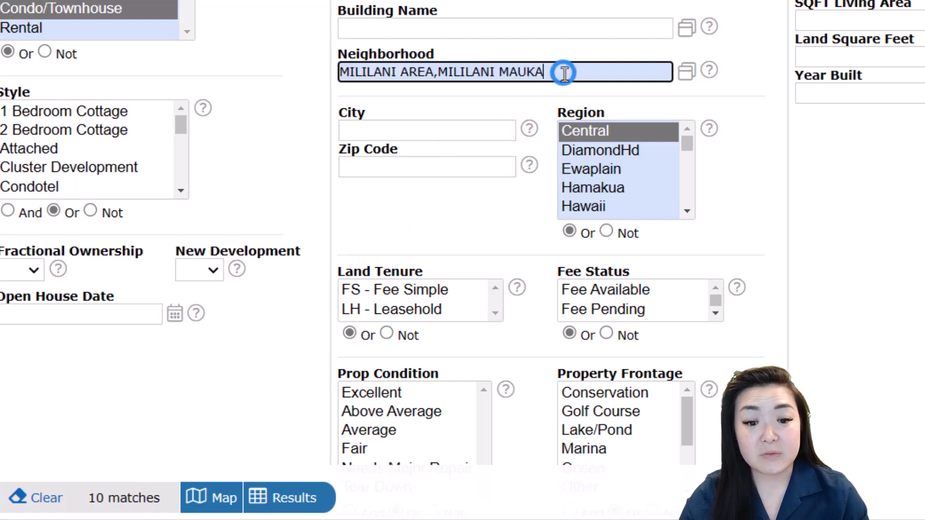
pyautogui.moveTo(570, 72); pyautogui.dragTo(302, 106)
pyautogui.write('mil')
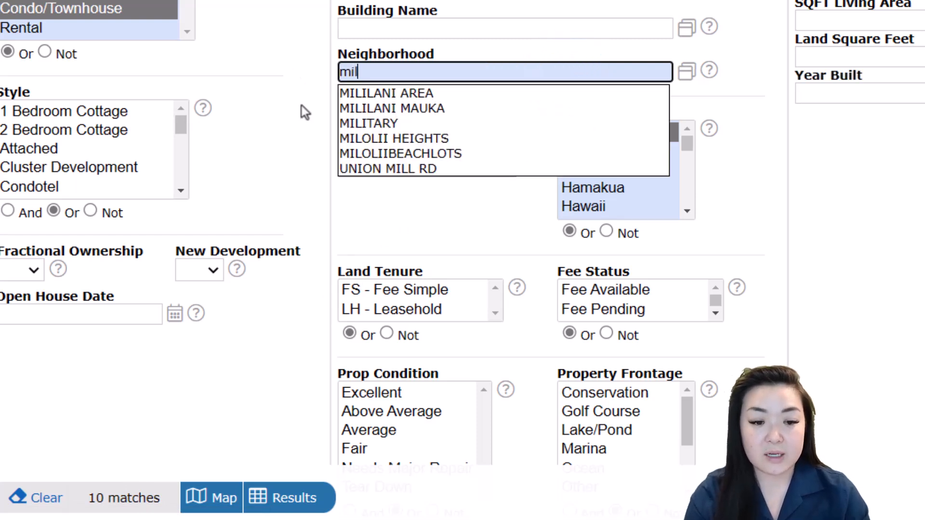
pyautogui.write('ilan')
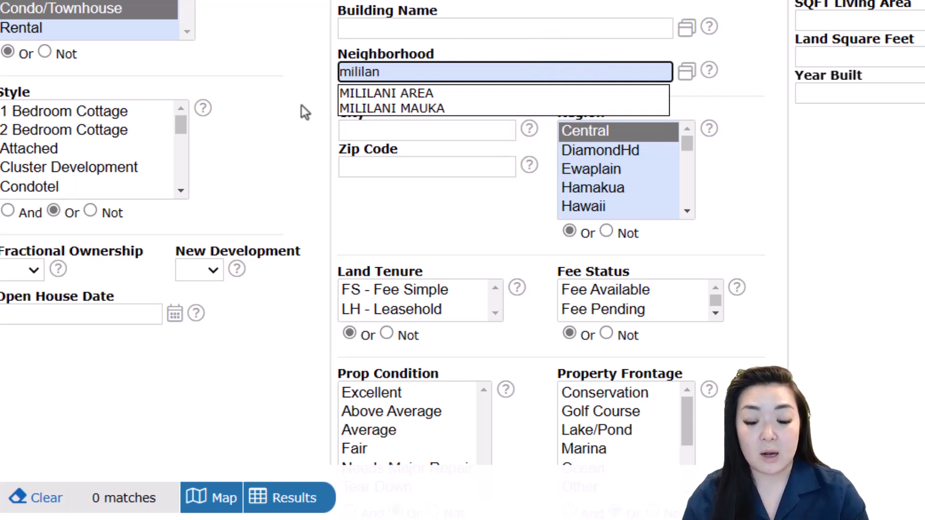
pyautogui.write('*')
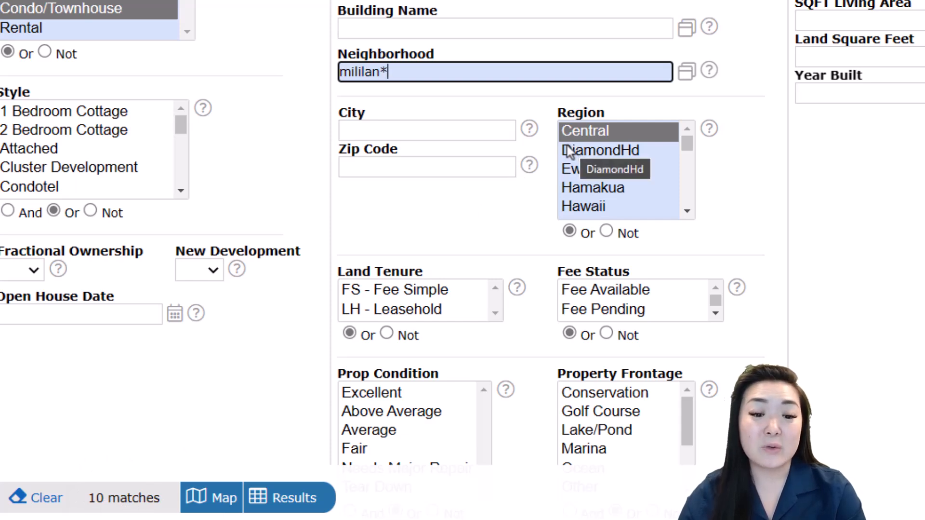
pyautogui.moveTo(431, 74)
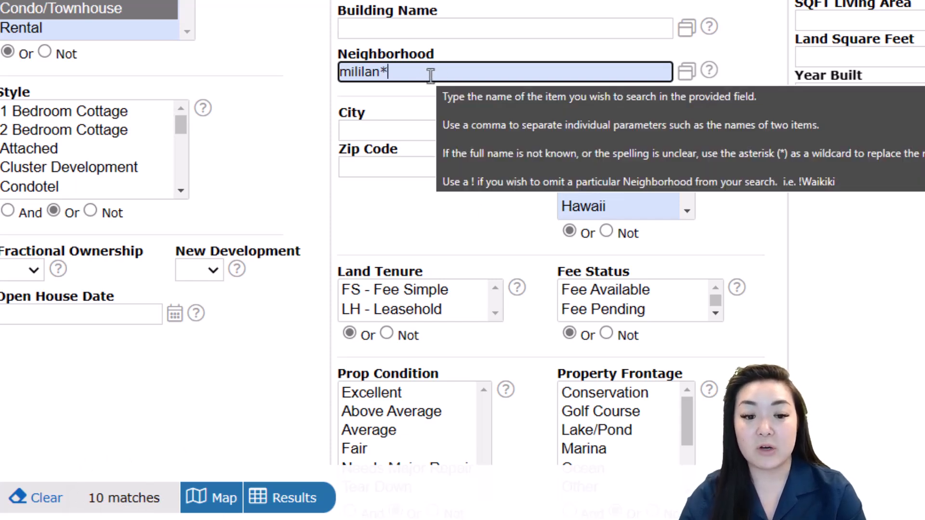
# - View the matching listings as a results list and sort them by building name
pyautogui.scroll(1, 432, 76)
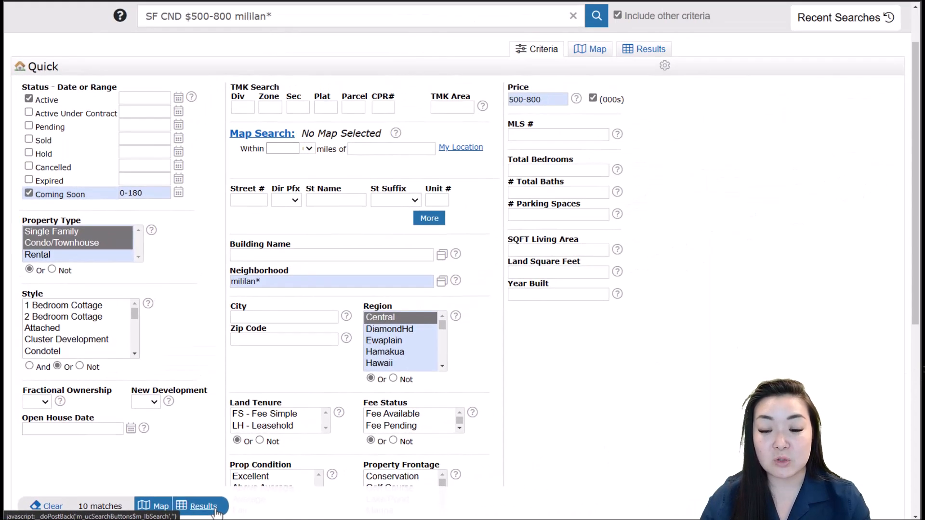
pyautogui.click(655, 51)
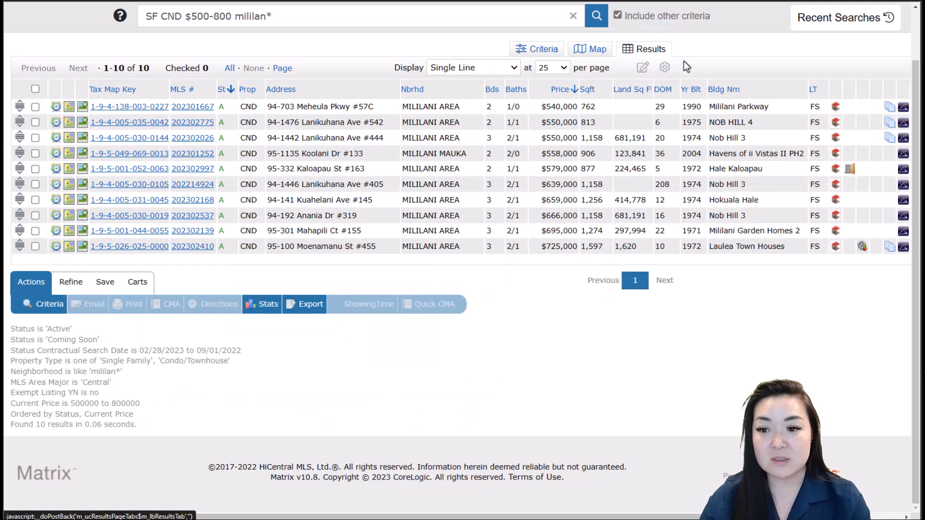
pyautogui.click(733, 91)
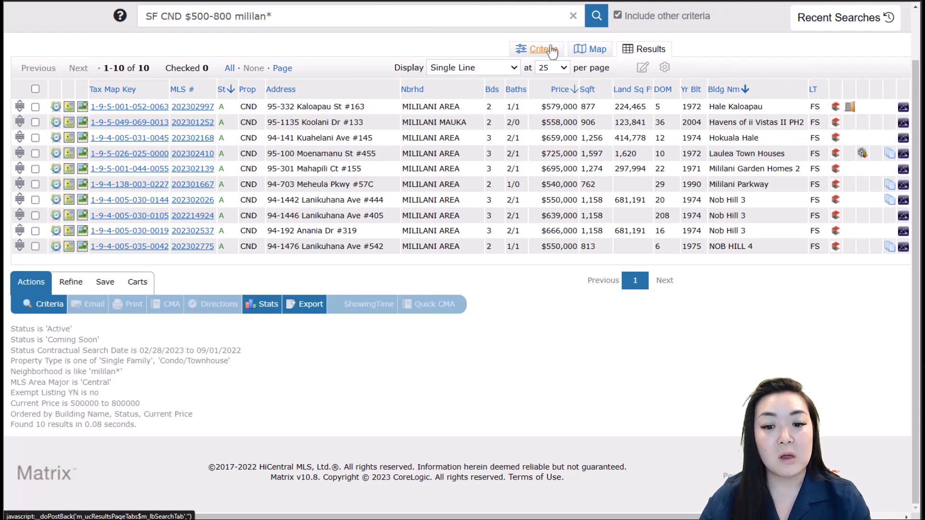
# - Go back to the search criteria and set the building name to Nob Hill 3
pyautogui.click(552, 50)
pyautogui.click(313, 252)
pyautogui.write('nob')
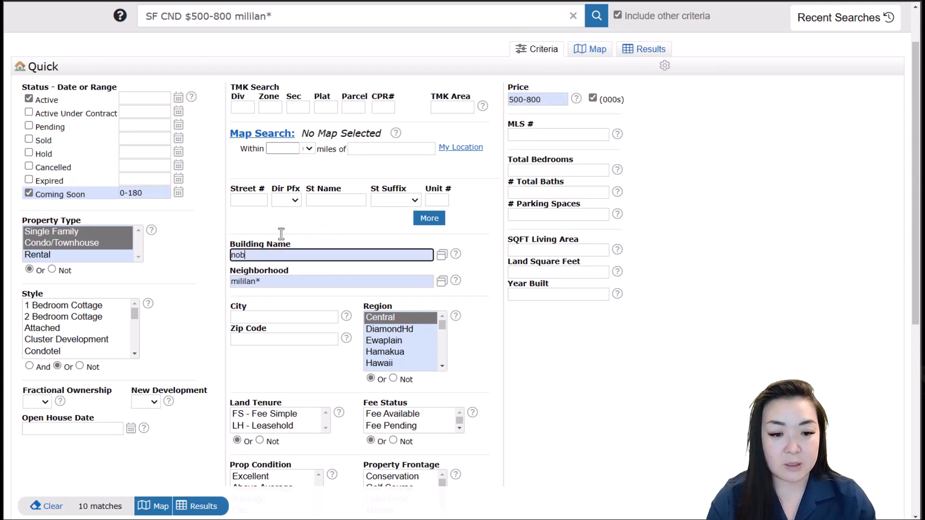
pyautogui.write(' hi')
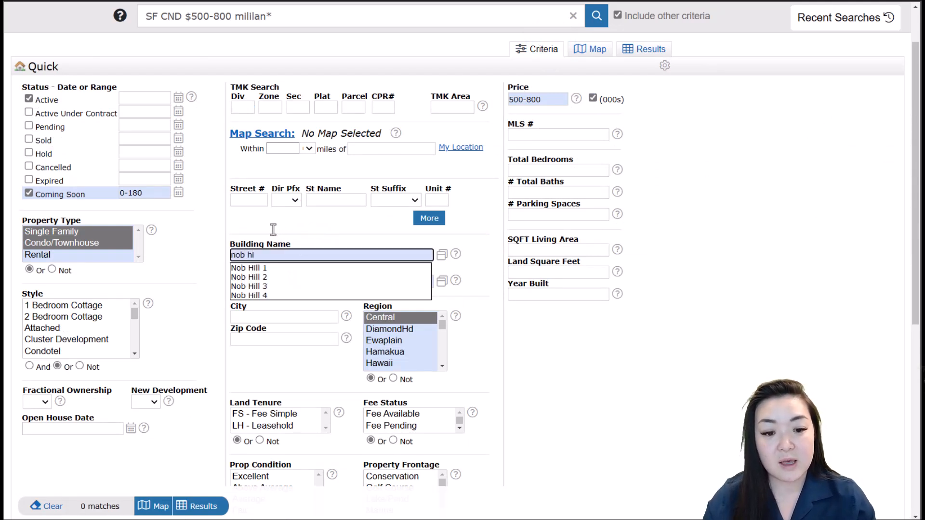
pyautogui.click(277, 288)
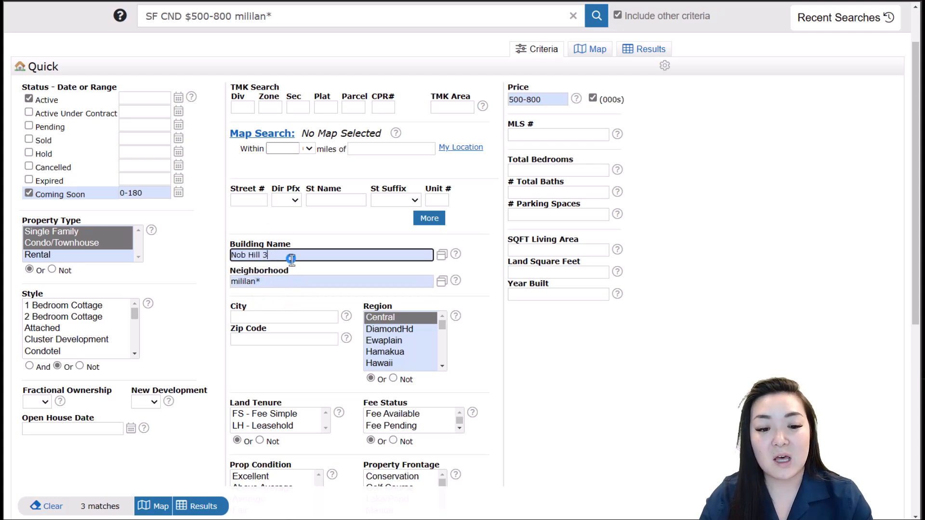
# - Broaden the building name to the wildcard Nob Hill* and view the resulting listings
pyautogui.press('BackSpace')
pyautogui.press('BackSpace')
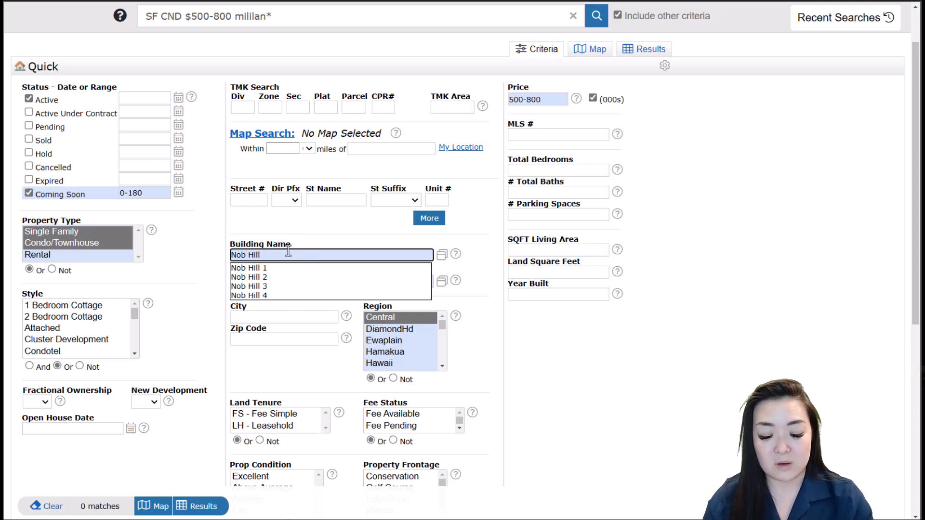
pyautogui.write('*')
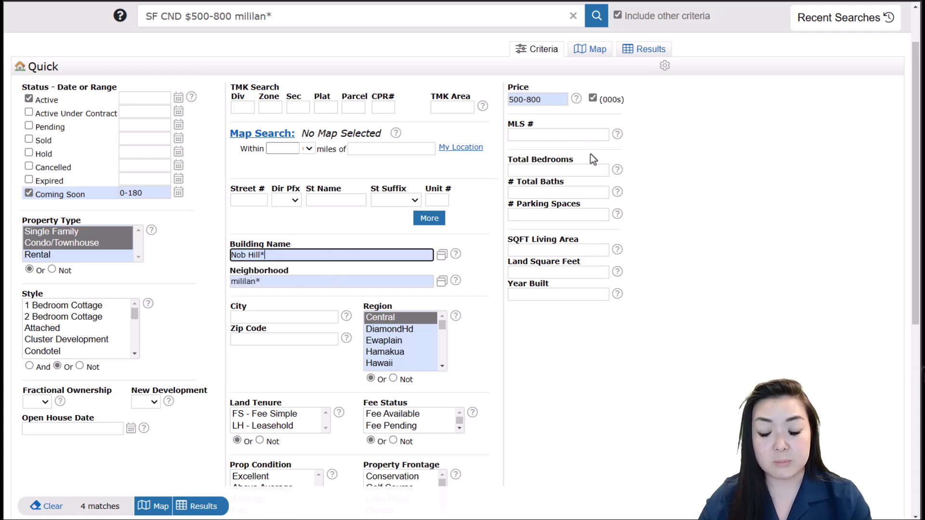
pyautogui.click(632, 50)
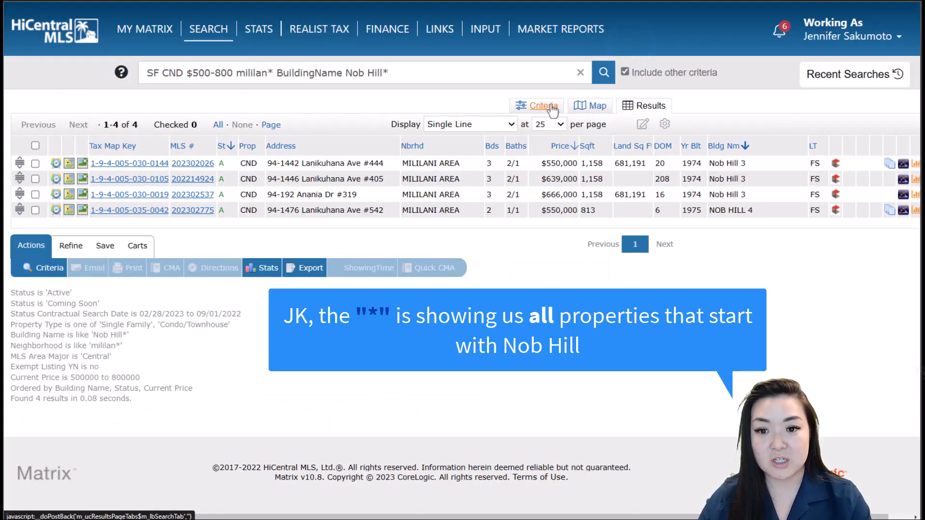
# - Return to the criteria, change the building name to !Nob Hill* to exclude those buildings, and view the results
pyautogui.click(552, 107)
pyautogui.click(280, 312)
pyautogui.press('BackSpace')
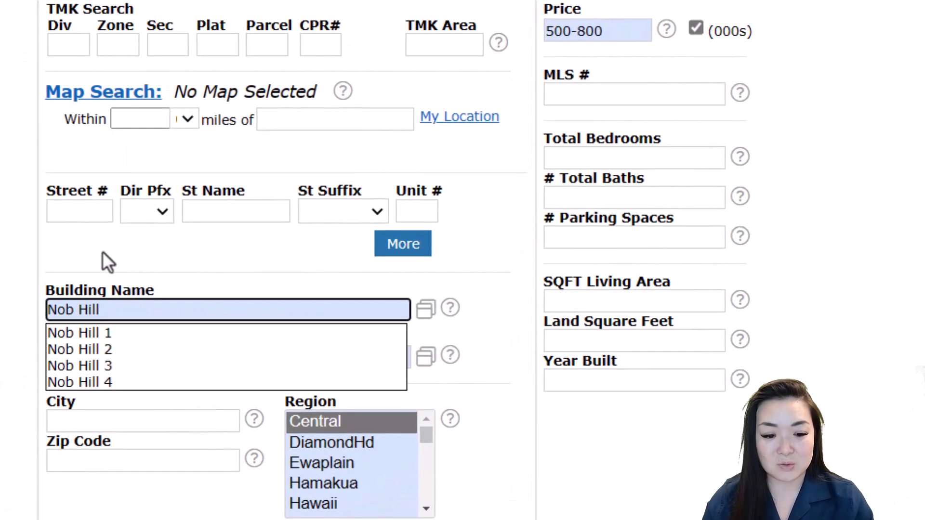
pyautogui.write('*')
pyautogui.press('Left')
pyautogui.hotkey('ctrl', 'Left')
pyautogui.hotkey('ctrl', 'Left')
pyautogui.write('!')
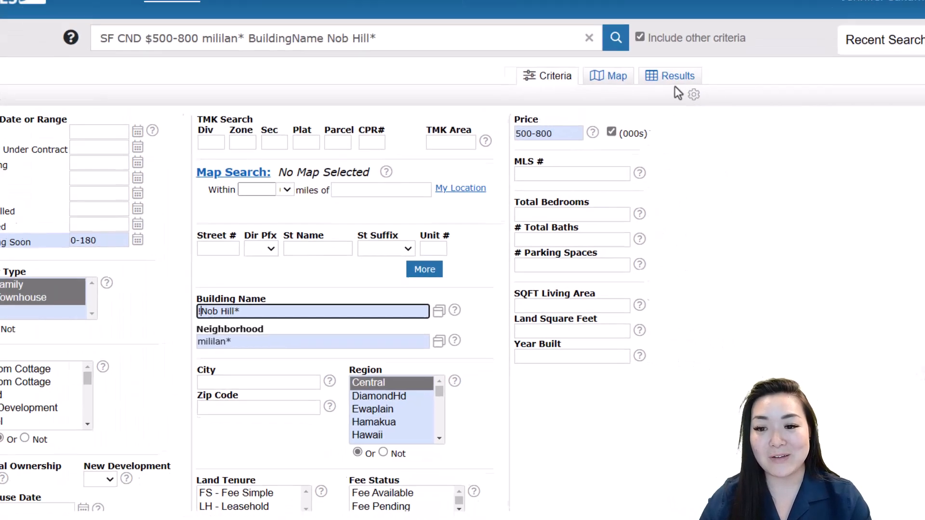
pyautogui.click(646, 105)
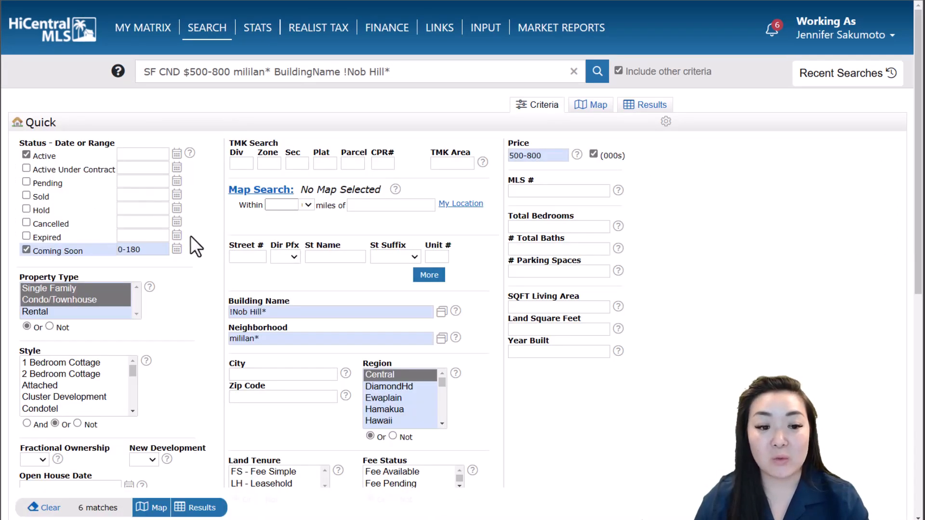
# - Select both Community Association Pool and Dog Park as Amenities in the additional fields
pyautogui.scroll(-8, 198, 242)
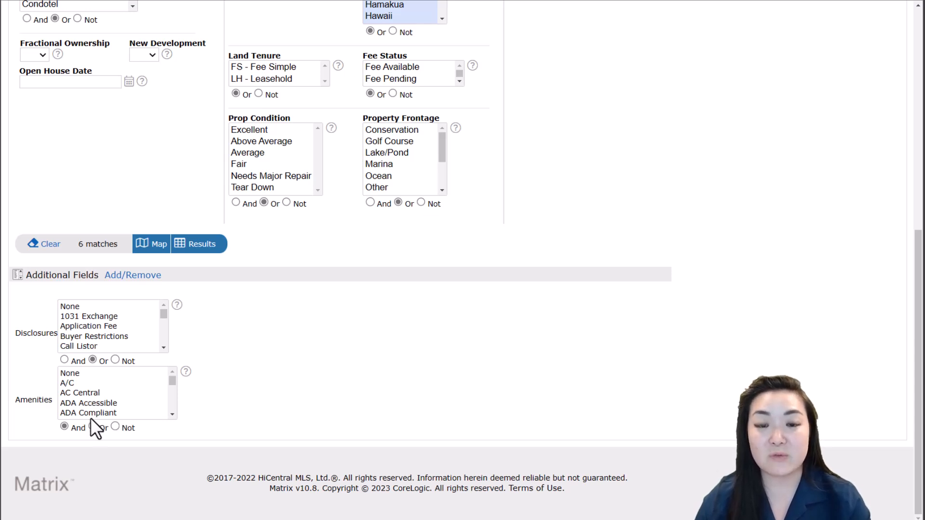
pyautogui.scroll(-3, 148, 414)
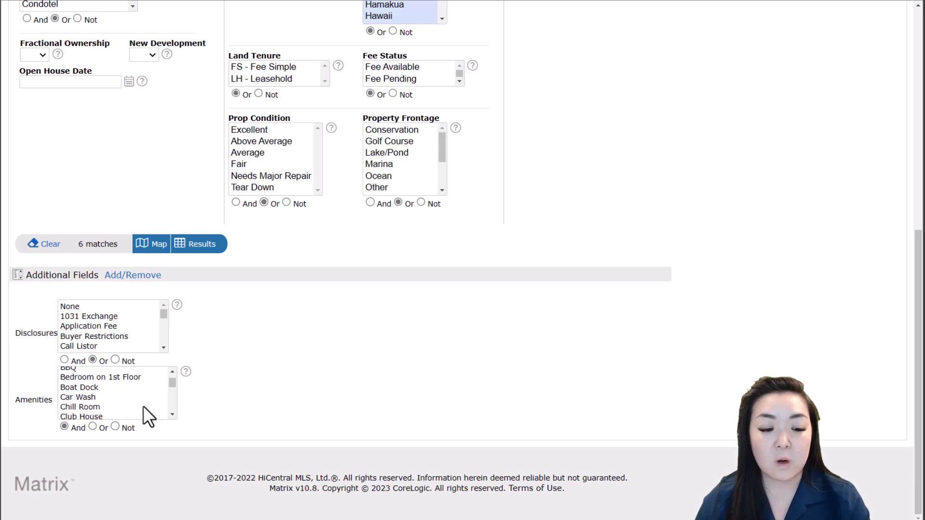
pyautogui.scroll(-1, 141, 407)
pyautogui.scroll(-1, 141, 407)
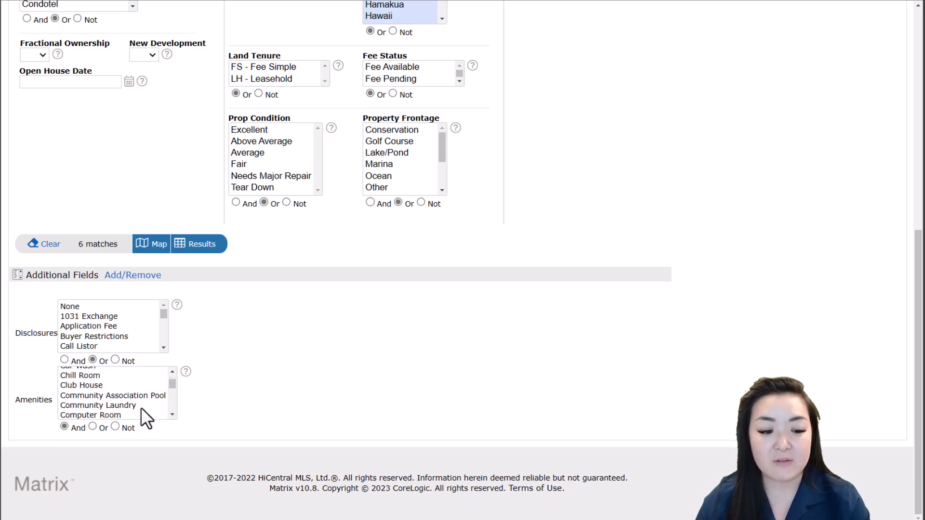
pyautogui.click(113, 394)
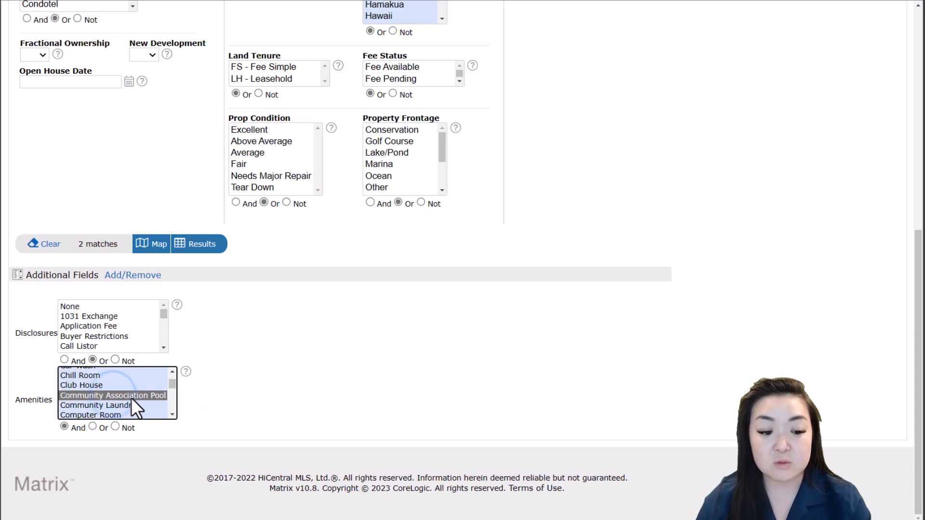
pyautogui.scroll(-1, 134, 396)
pyautogui.scroll(-3, 135, 398)
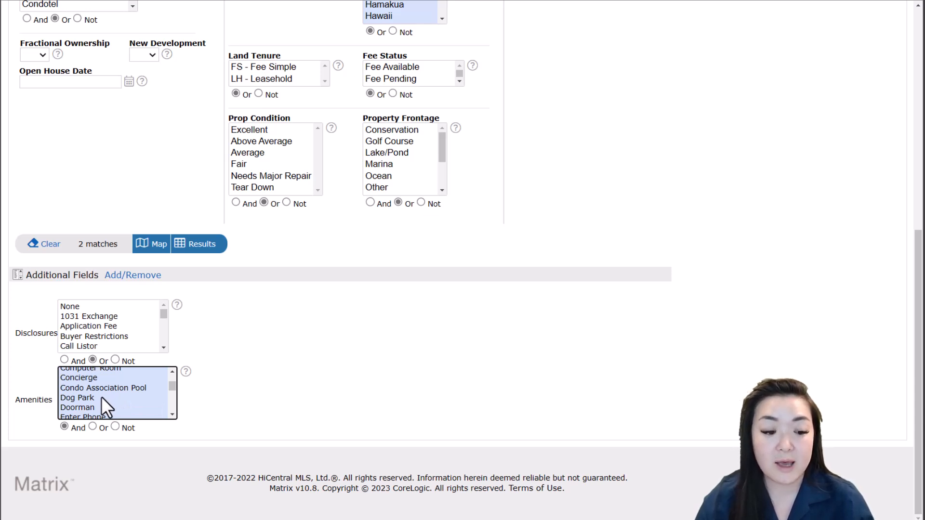
pyautogui.click(102, 397)
pyautogui.scroll(3, 105, 398)
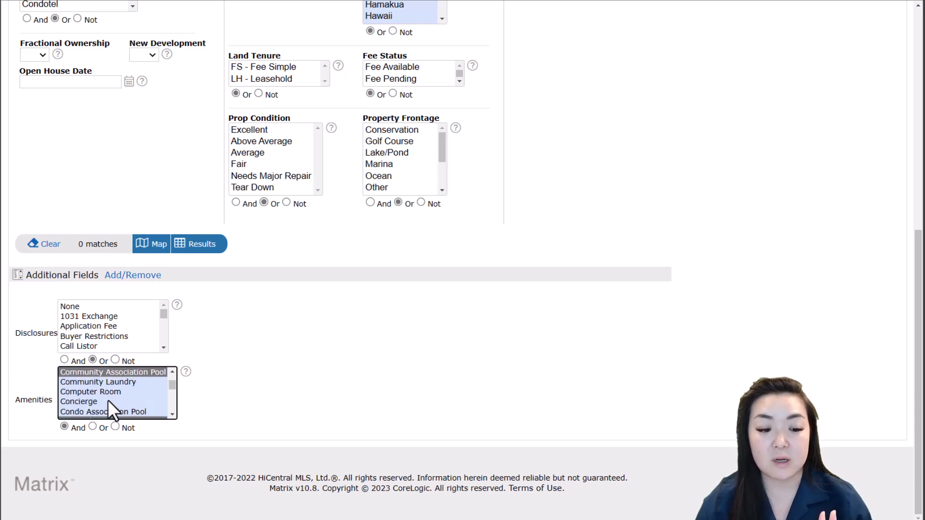
pyautogui.scroll(-1, 108, 403)
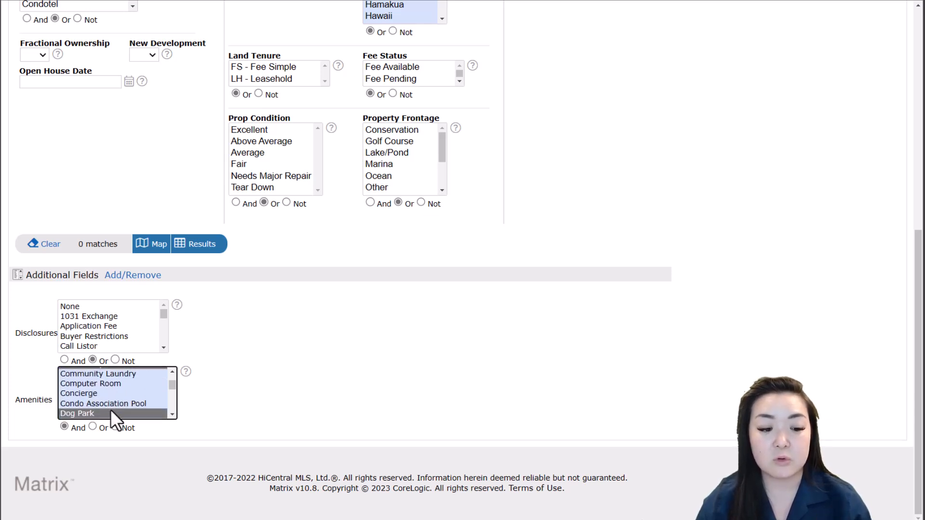
pyautogui.scroll(1, 115, 410)
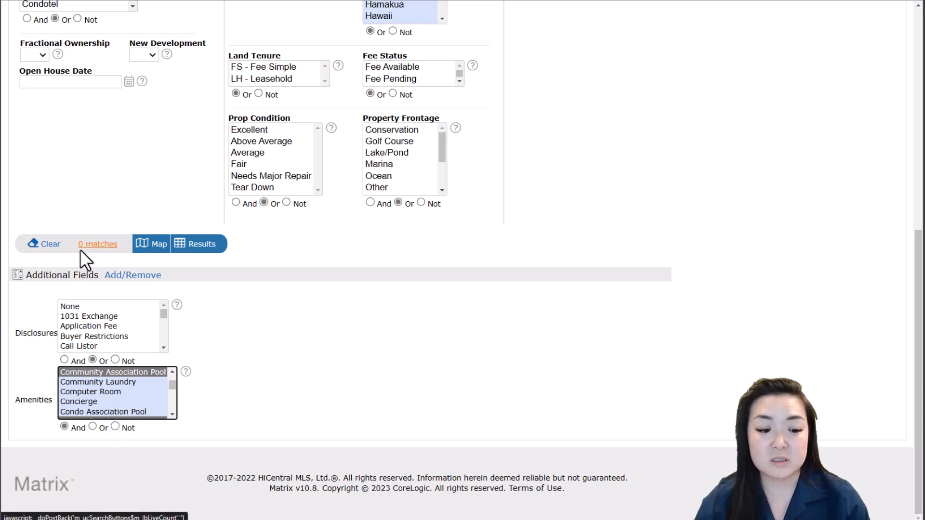
# - Try the Or condition for the selected Amenities and switch it to Not to exclude them
pyautogui.click(91, 427)
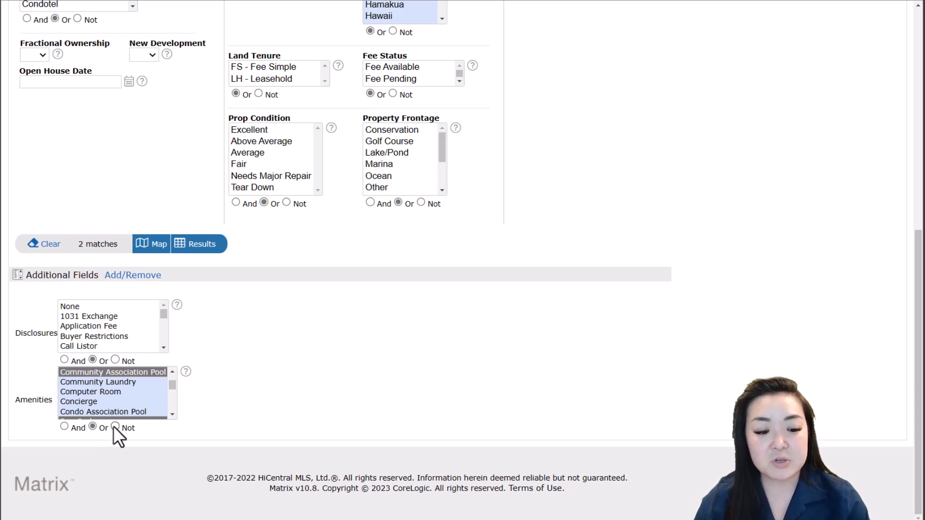
pyautogui.click(114, 426)
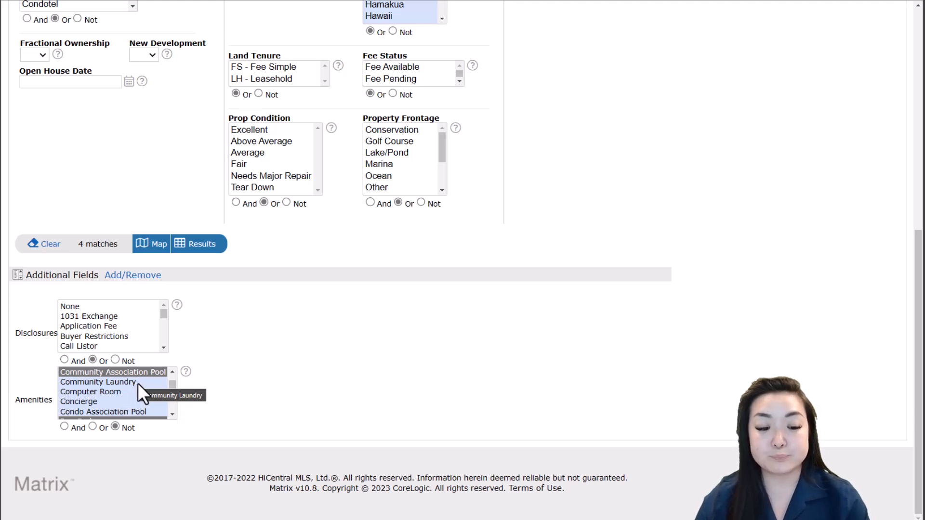
pyautogui.scroll(-1, 137, 383)
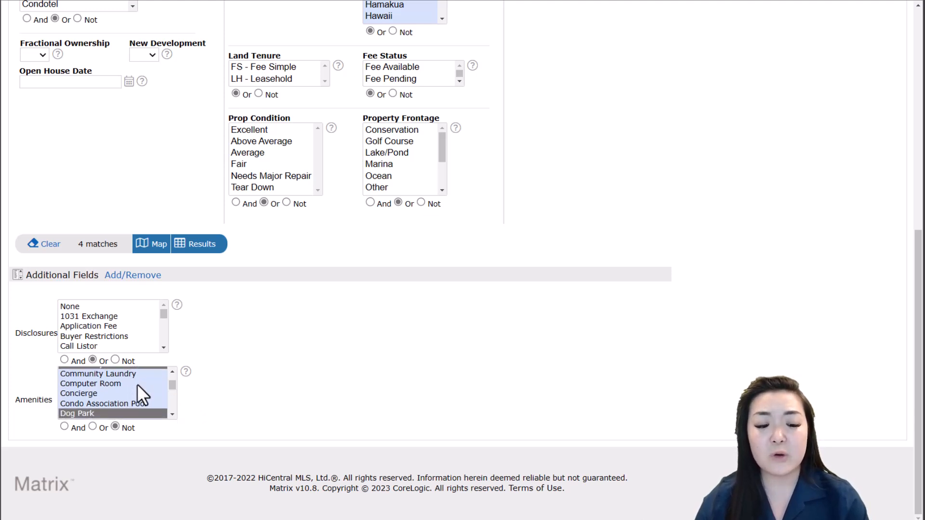
# - Deselect Dog Park from the Amenities, consult the Amenities help on selecting and removing multiple items, and close the help
pyautogui.click(123, 413)
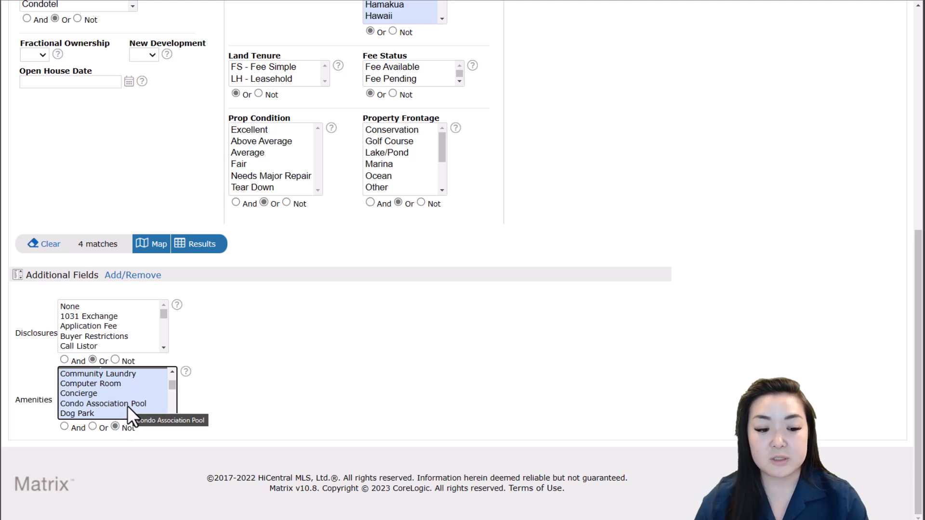
pyautogui.scroll(1, 127, 397)
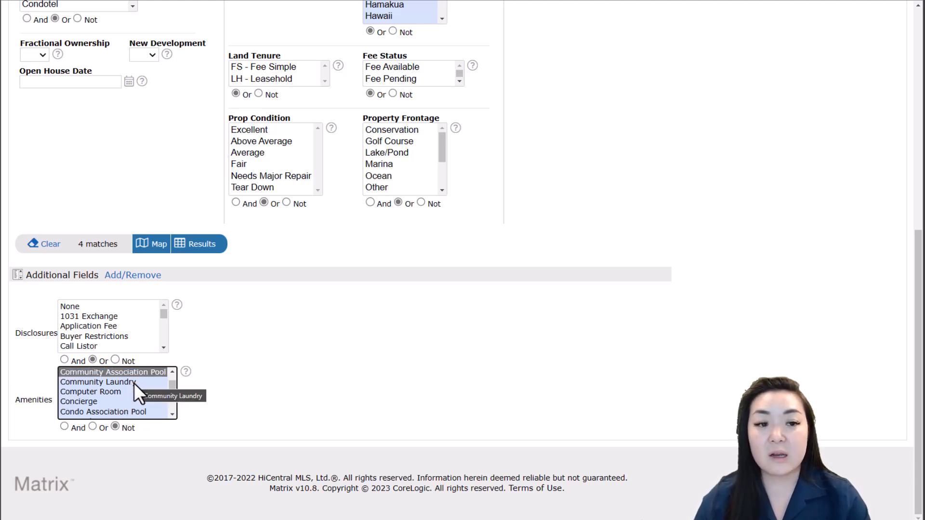
pyautogui.click(184, 371)
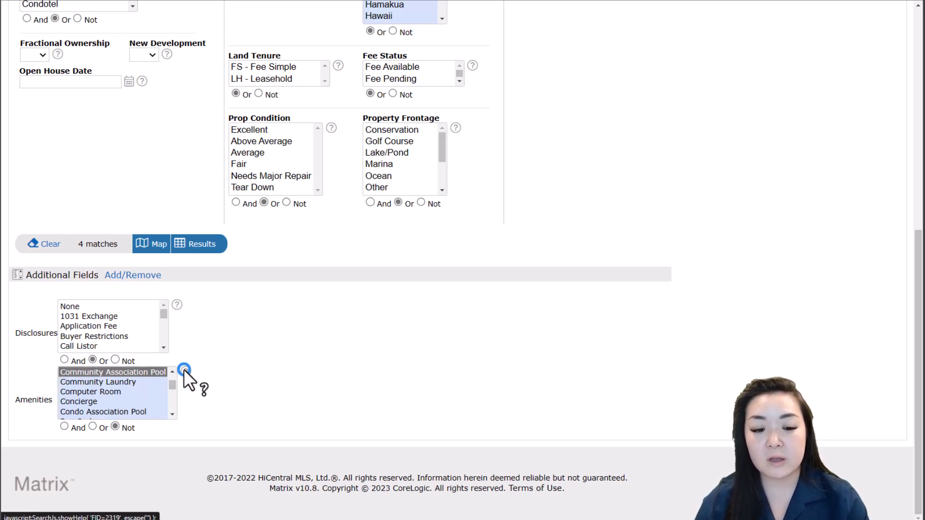
pyautogui.moveTo(108, 1); pyautogui.dragTo(701, 23)
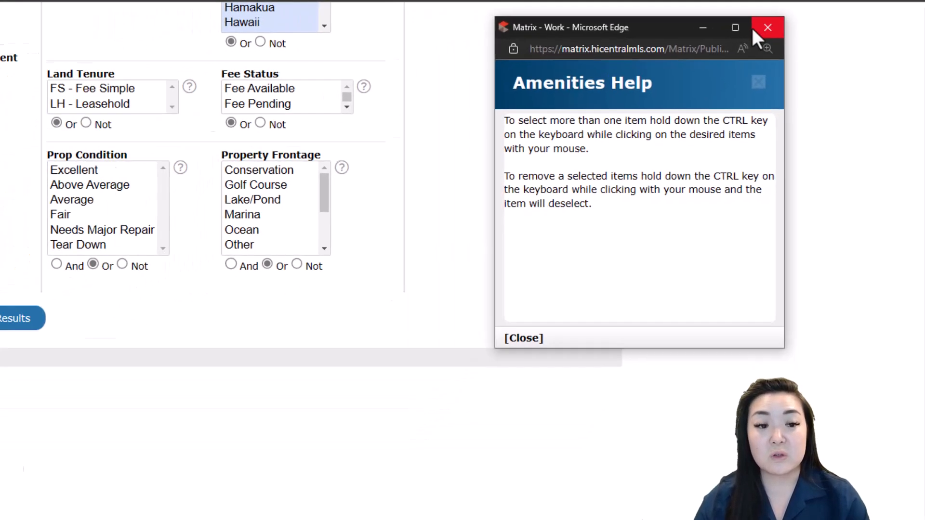
pyautogui.click(755, 30)
# - Open the full overview of search types and look through the searches offered for each category, from Residential to Public Record
pyautogui.scroll(6, 579, 187)
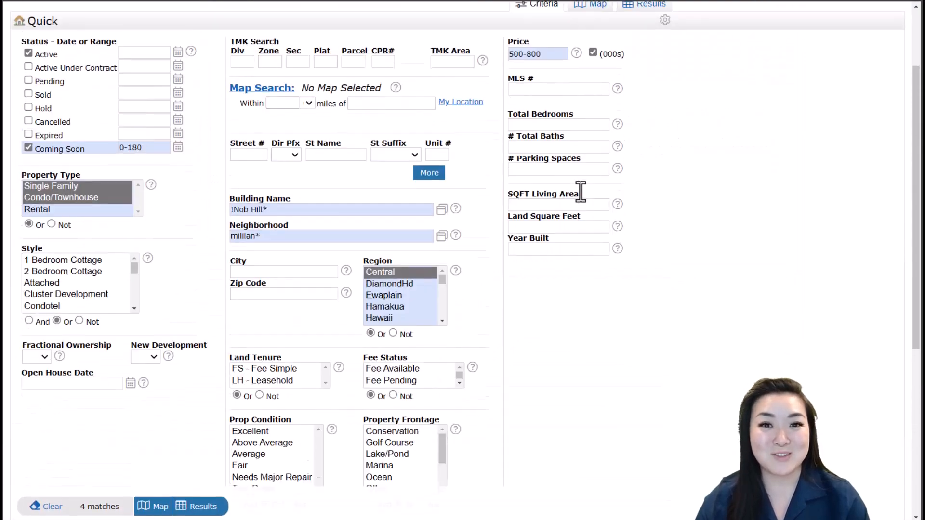
pyautogui.scroll(2, 581, 192)
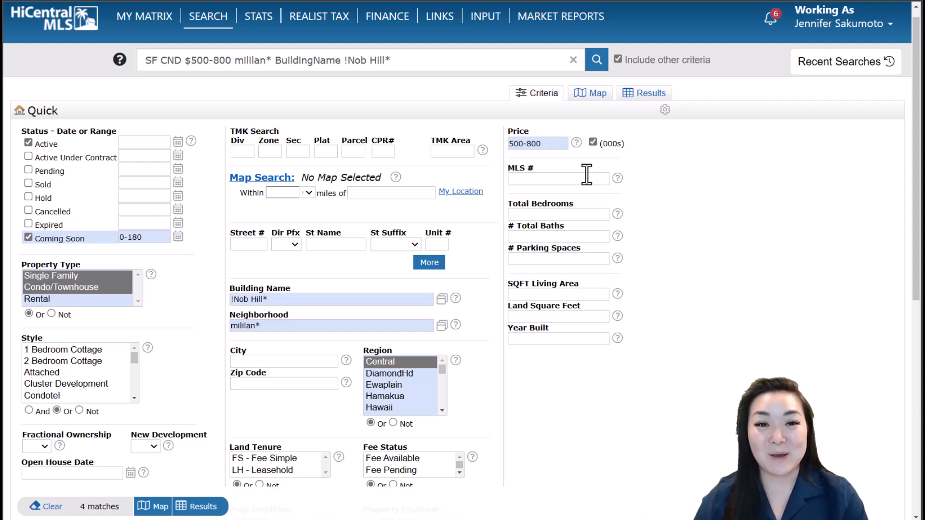
pyautogui.moveTo(212, 21)
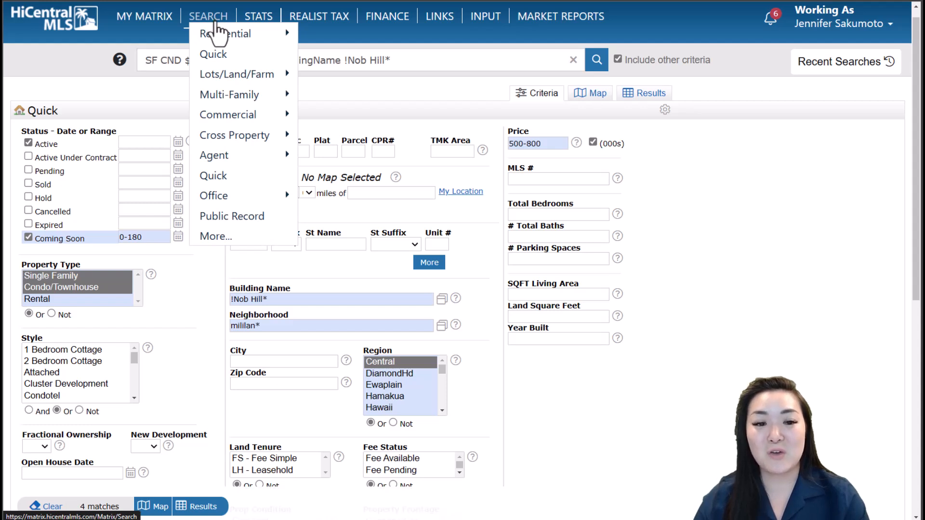
pyautogui.moveTo(226, 96)
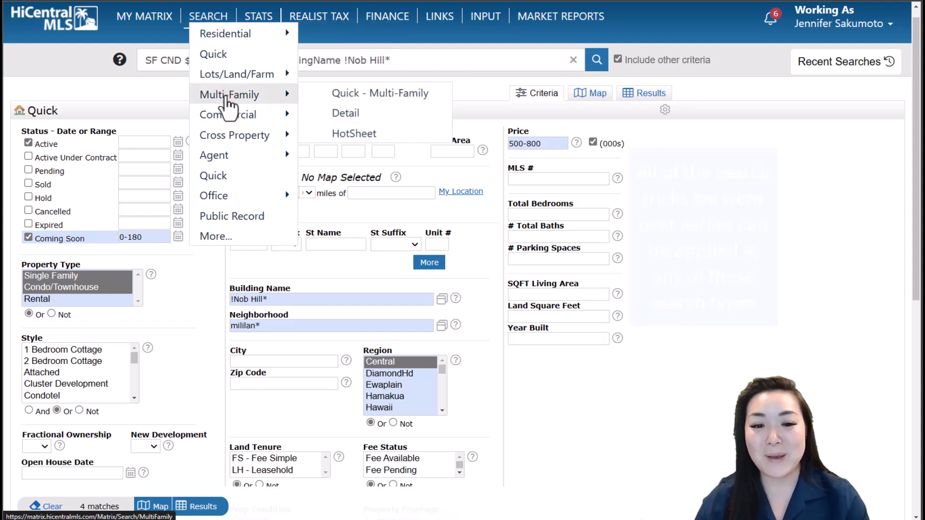
pyautogui.moveTo(219, 136)
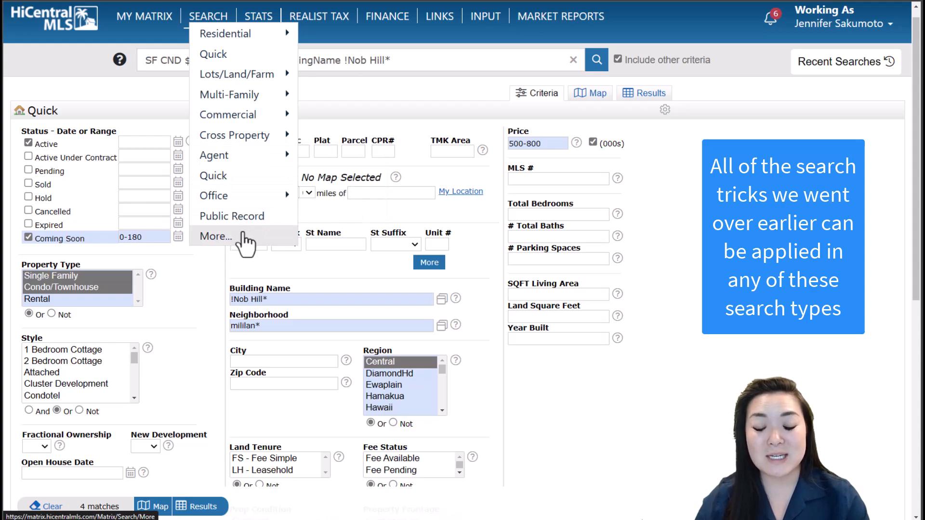
pyautogui.click(243, 233)
pyautogui.scroll(-5, 241, 234)
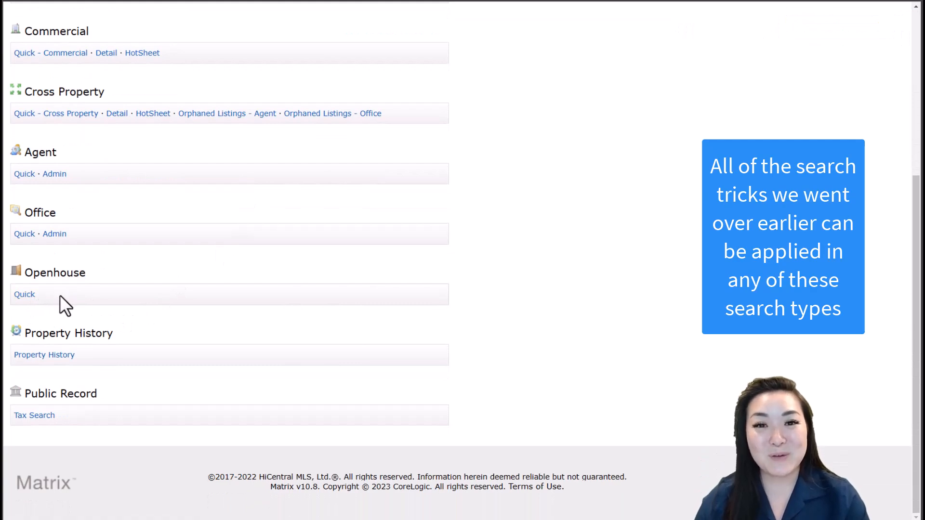
pyautogui.scroll(3, 63, 294)
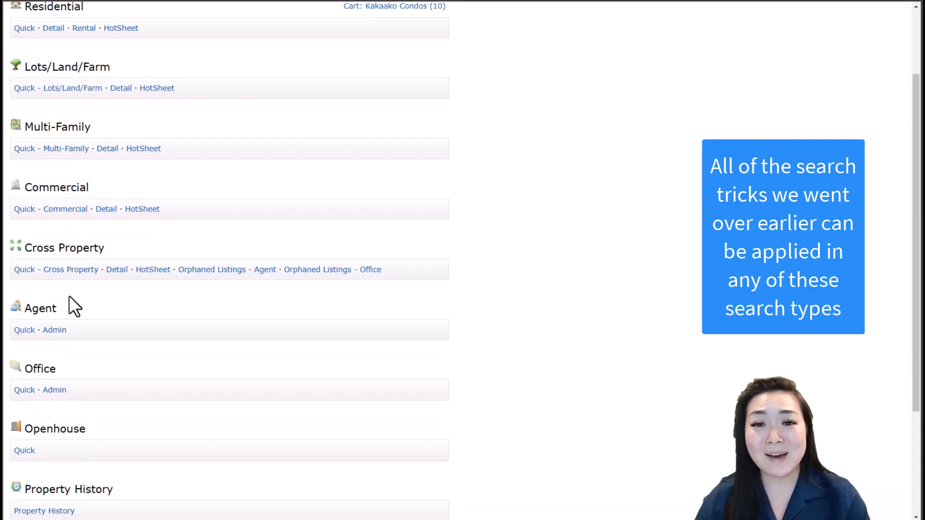